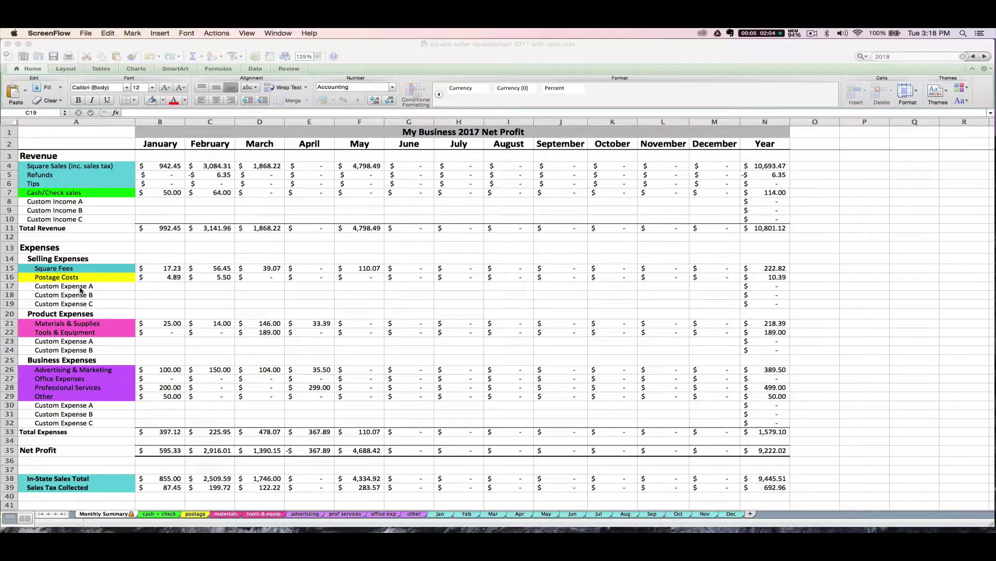
Bring the workbook forward and select cell D19 and the Square Fees row label
{"action": "left_click", "coordinate": [140, 301]}
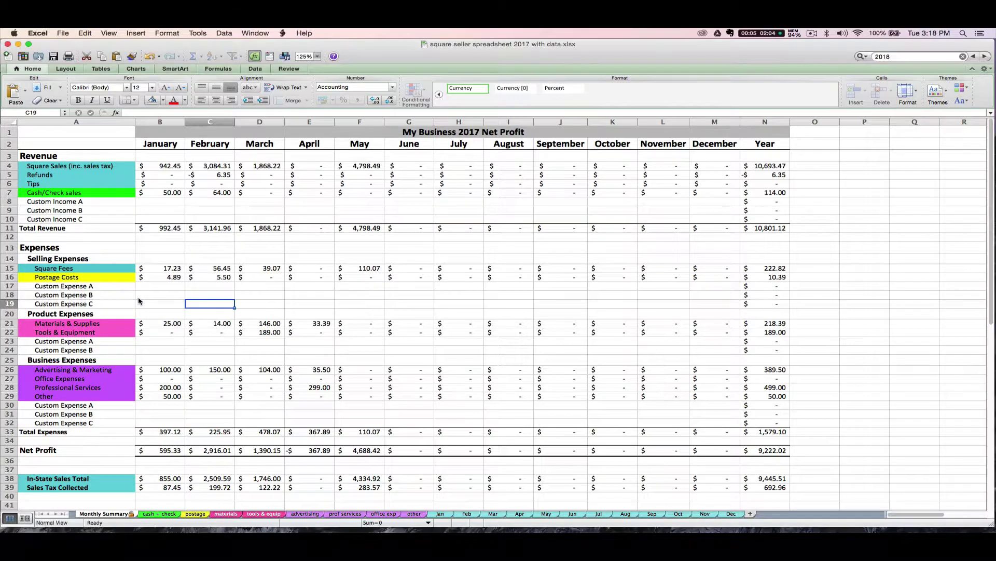
{"action": "left_click", "coordinate": [280, 300]}
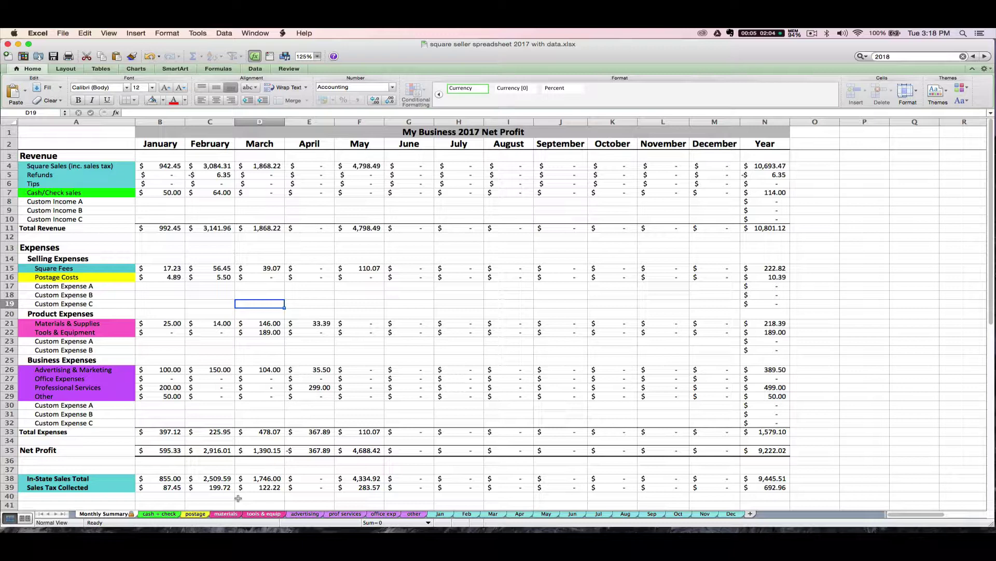
{"action": "left_click", "coordinate": [58, 267]}
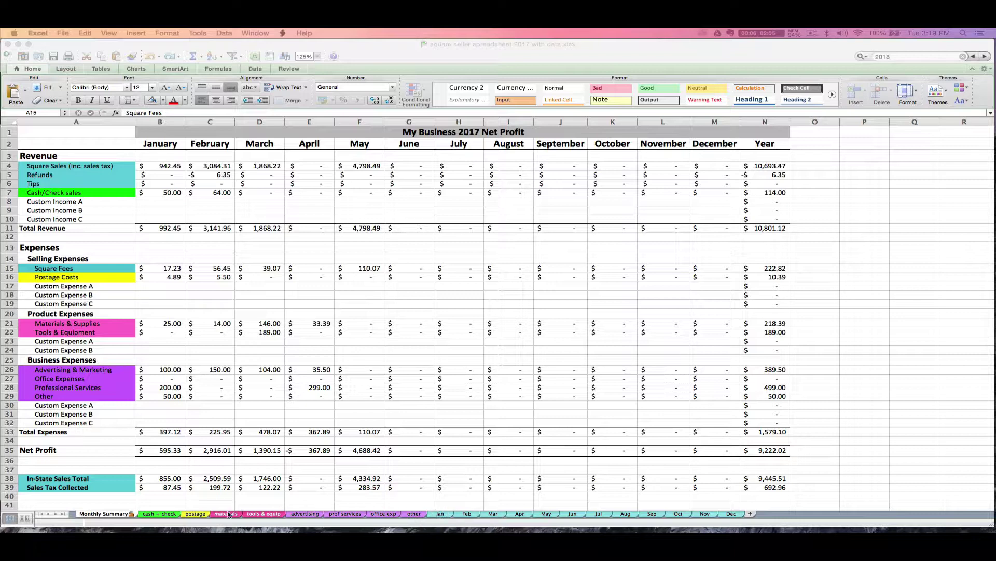
Review the cash + check and postage sheets, then return to Monthly Summary
{"action": "left_click", "coordinate": [167, 515]}
{"action": "left_click", "coordinate": [167, 515]}
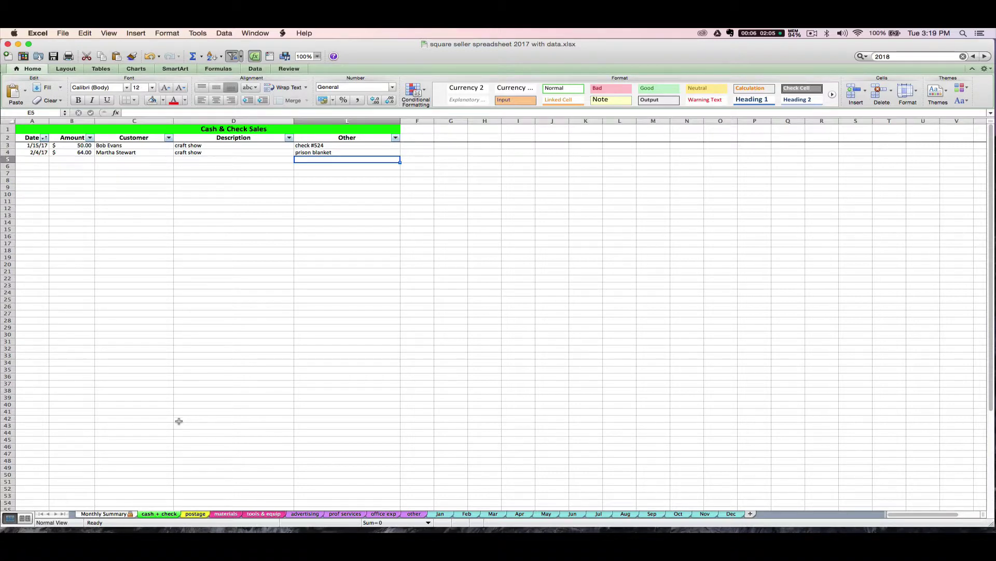
{"action": "left_click", "coordinate": [202, 515]}
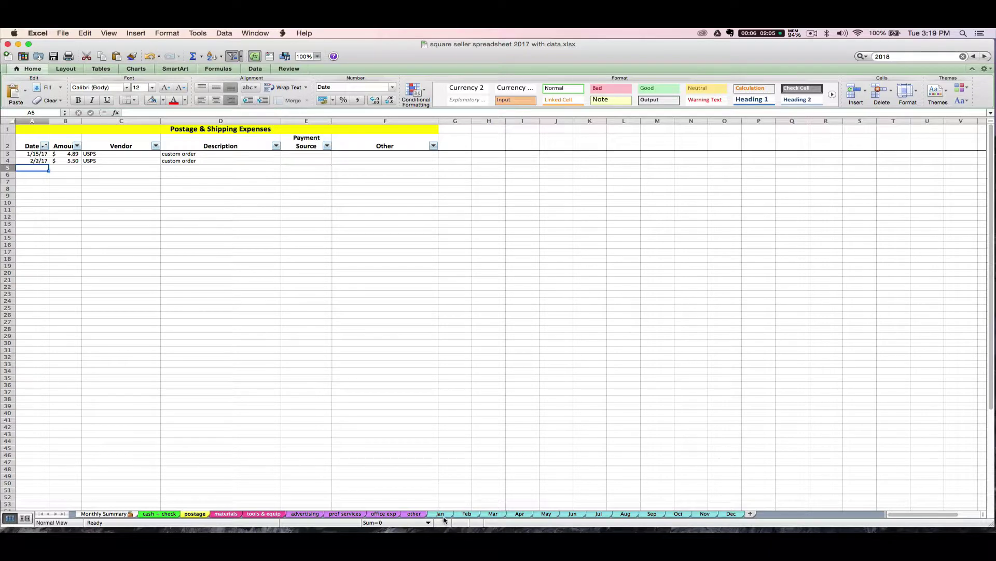
{"action": "left_click", "coordinate": [103, 514]}
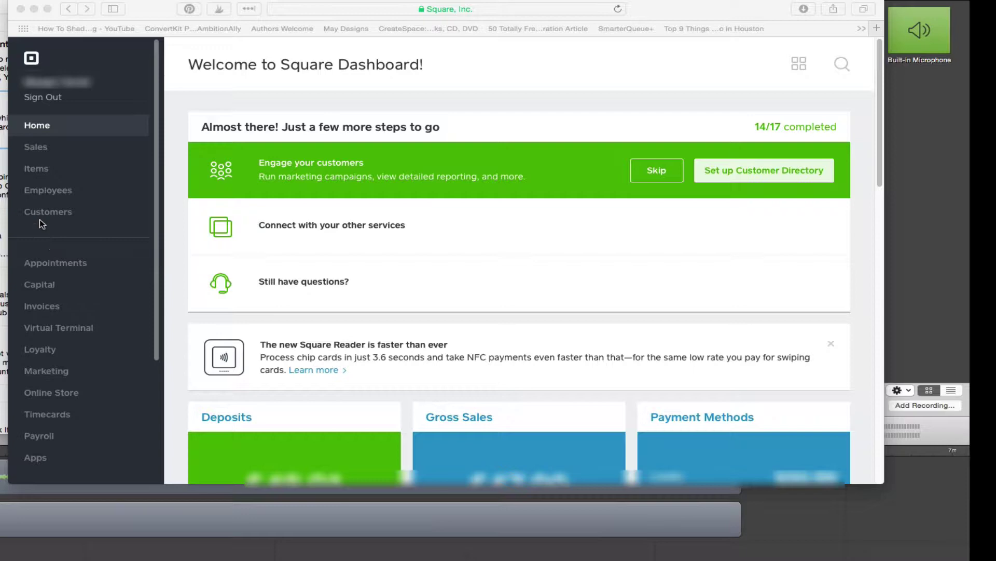
List Sales Transactions for April 1–25, 2017 and bring up the Export choices
{"action": "left_click", "coordinate": [41, 149]}
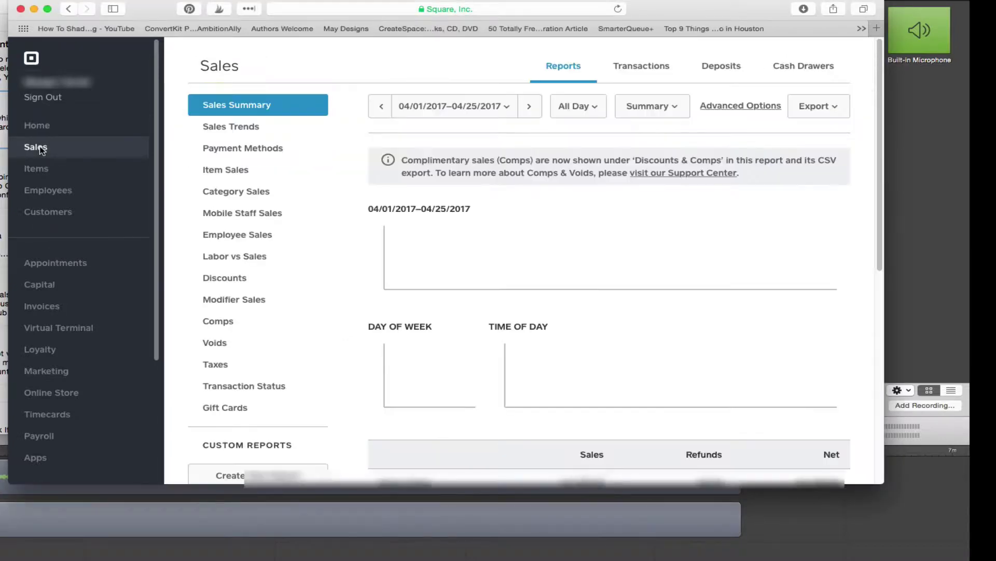
{"action": "left_click", "coordinate": [647, 68]}
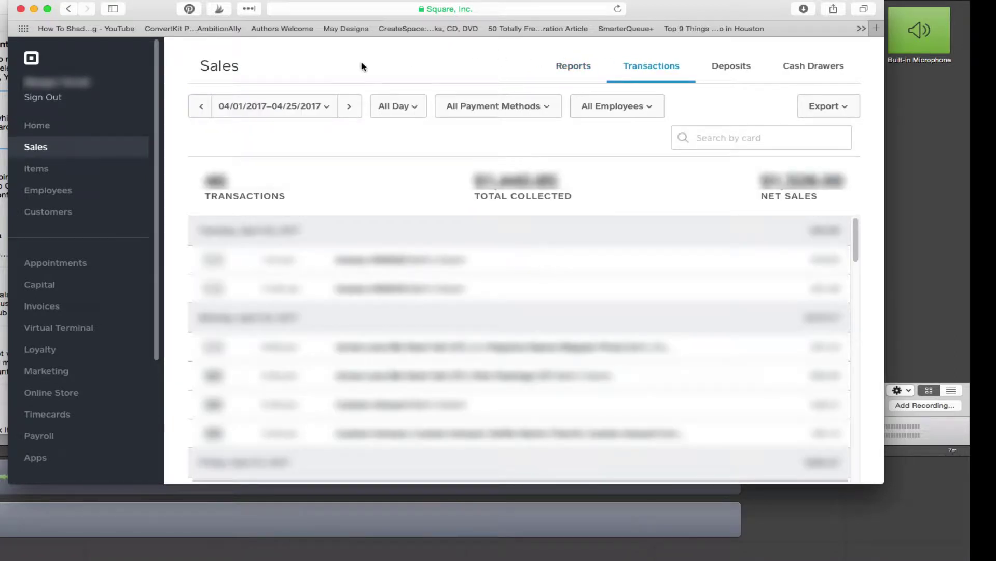
{"action": "left_click", "coordinate": [333, 105]}
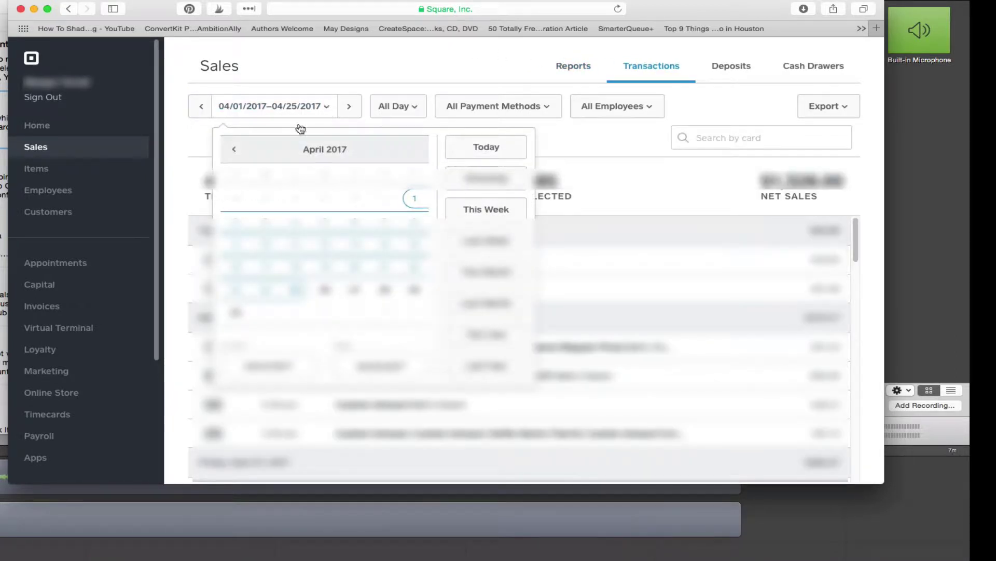
{"action": "left_click", "coordinate": [234, 151]}
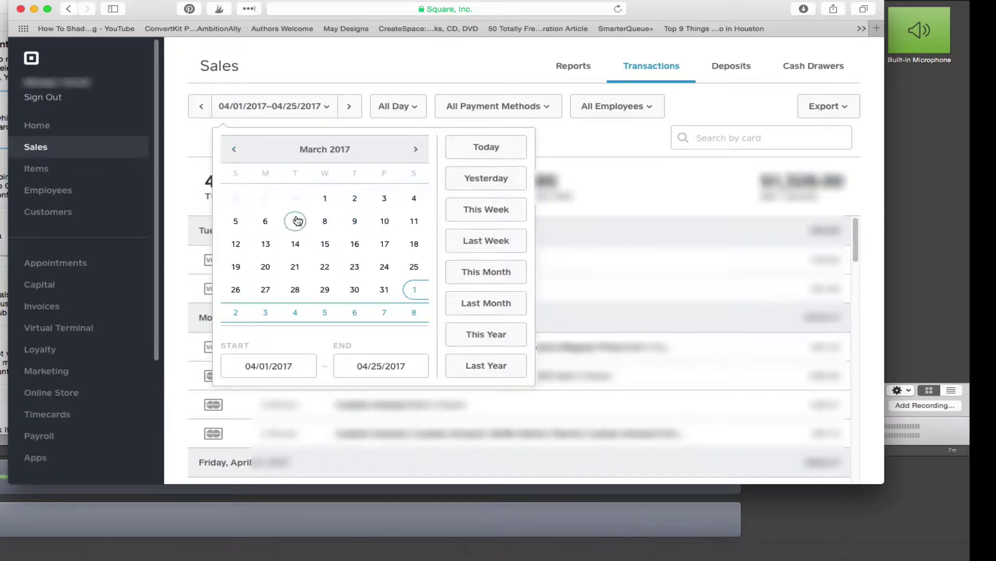
{"action": "left_click", "coordinate": [411, 151]}
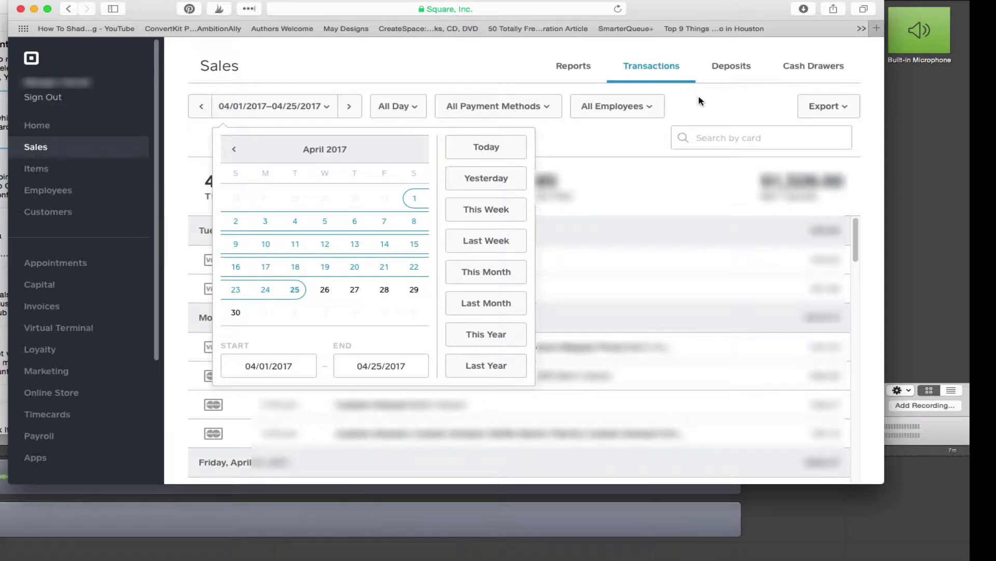
{"action": "left_click", "coordinate": [675, 101]}
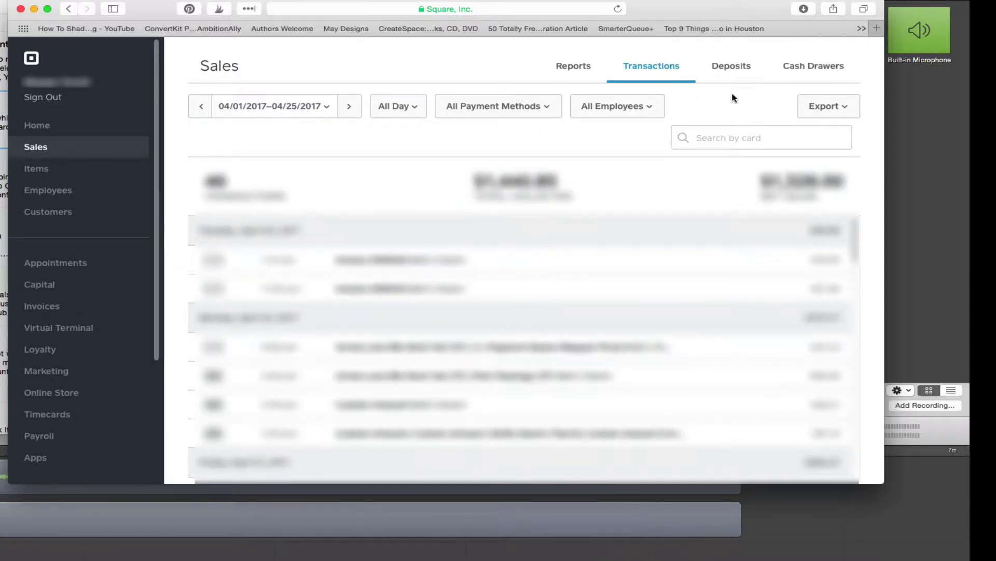
{"action": "left_click", "coordinate": [814, 105]}
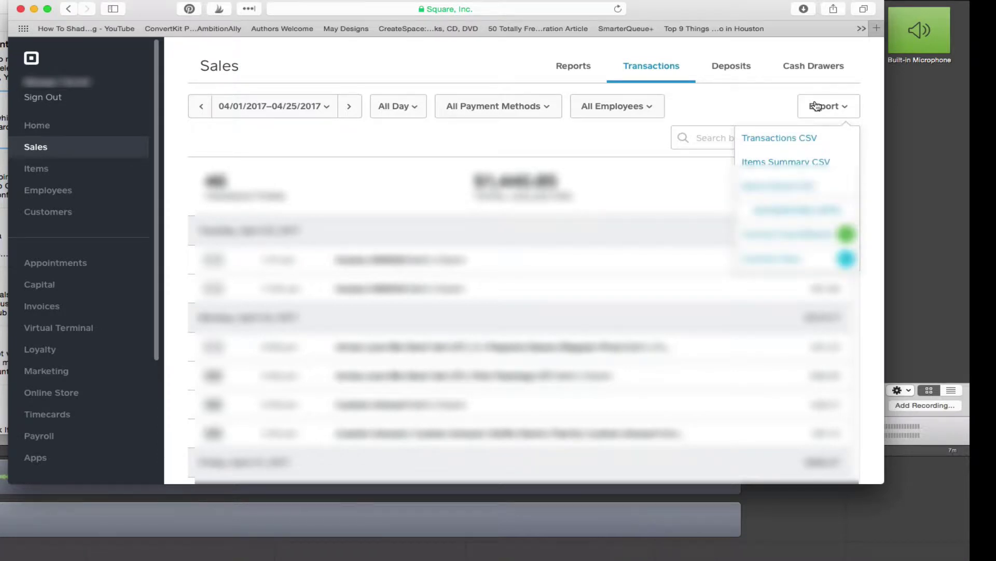
{"action": "left_click", "coordinate": [779, 138]}
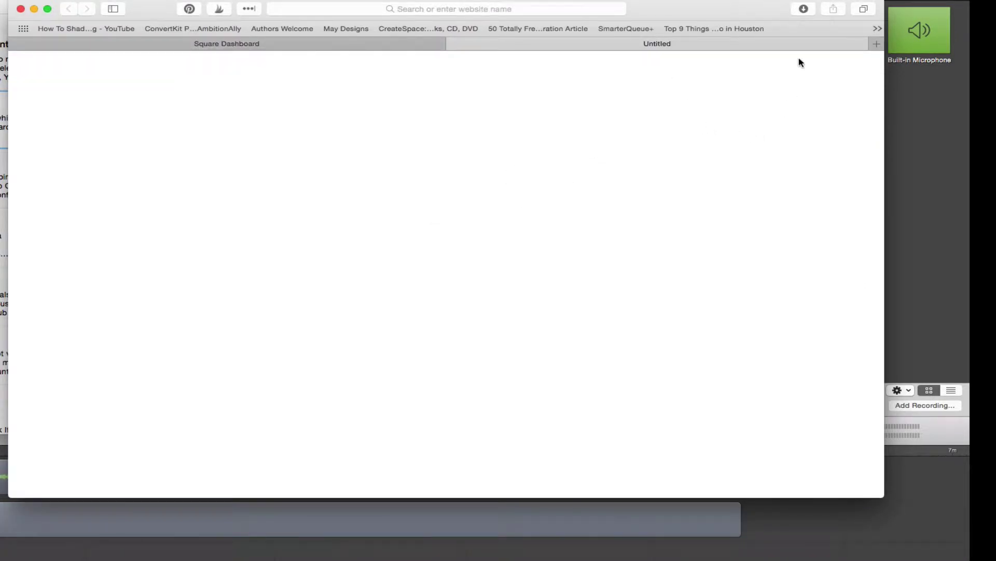
{"action": "left_click", "coordinate": [804, 9]}
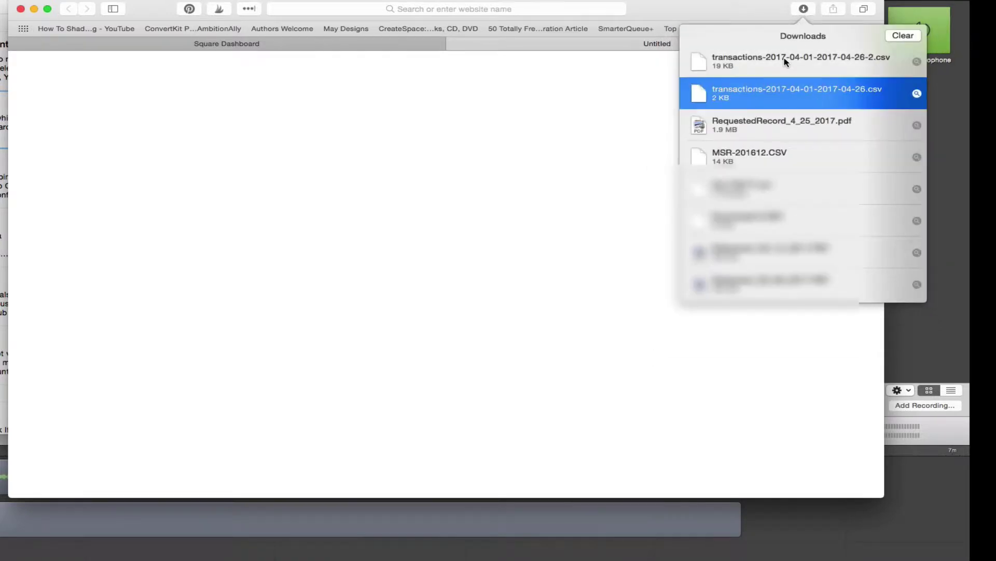
{"action": "double_click", "coordinate": [785, 62]}
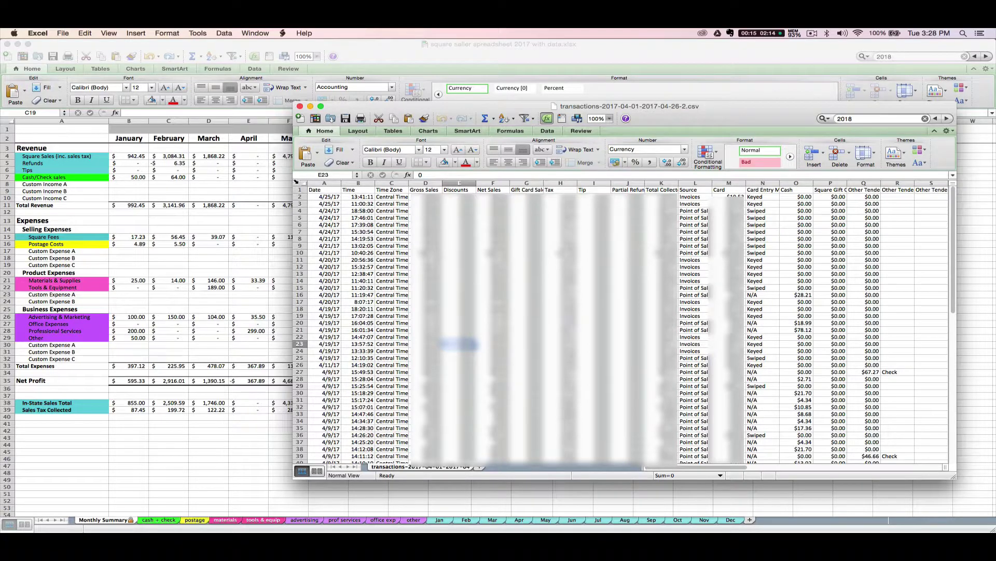
Copy all the CSV transaction data and go to the seller workbook's empty Apr sheet
{"action": "left_click", "coordinate": [296, 182]}
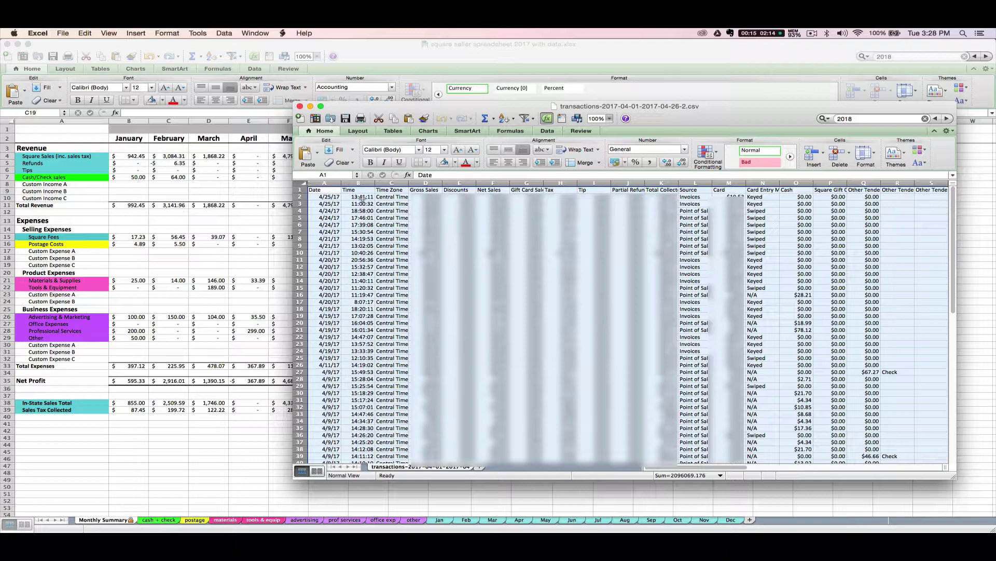
{"action": "right_click", "coordinate": [497, 249]}
{"action": "left_click", "coordinate": [508, 262]}
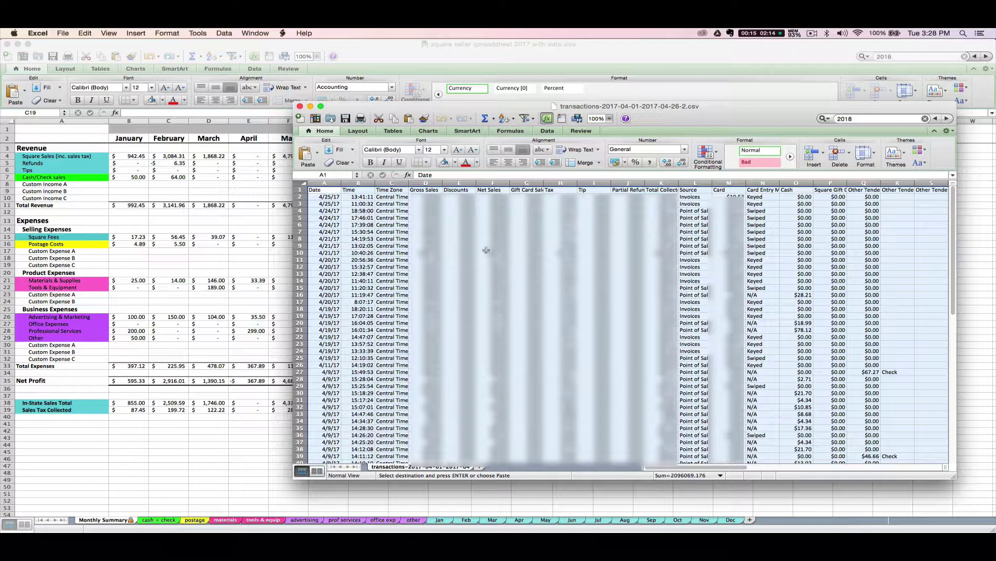
{"action": "left_click", "coordinate": [85, 34]}
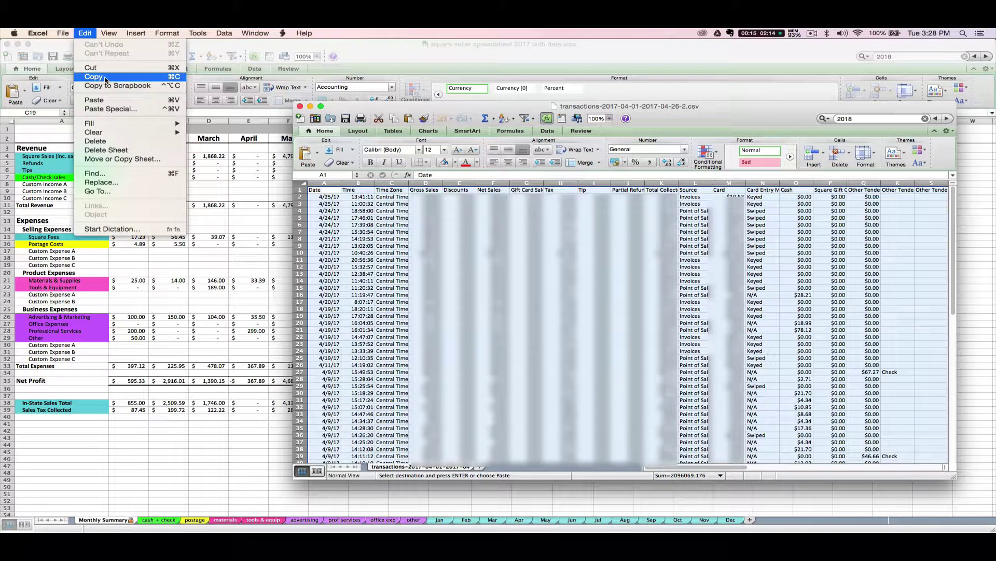
{"action": "left_click", "coordinate": [193, 334]}
{"action": "left_click", "coordinate": [193, 334]}
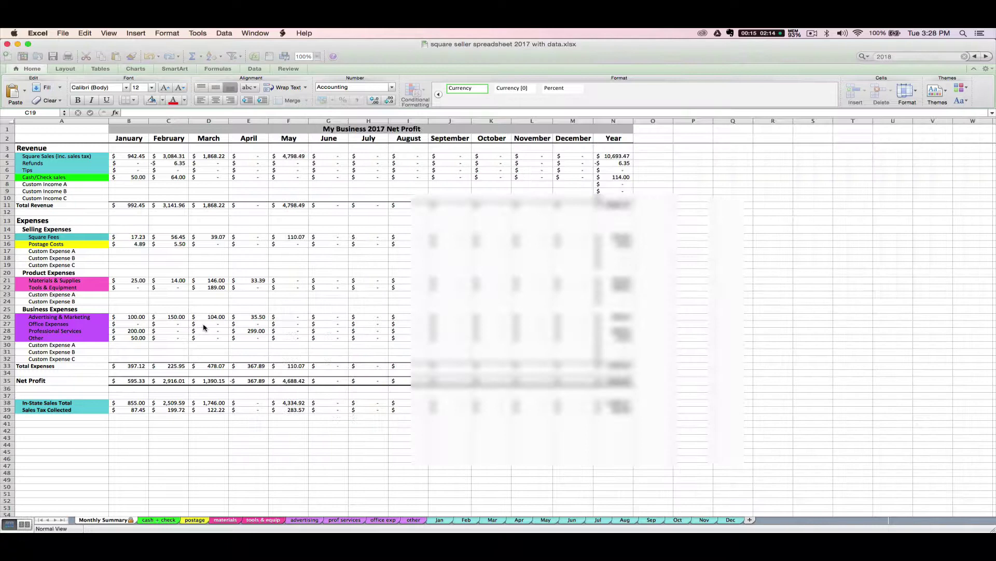
{"action": "left_click", "coordinate": [519, 521]}
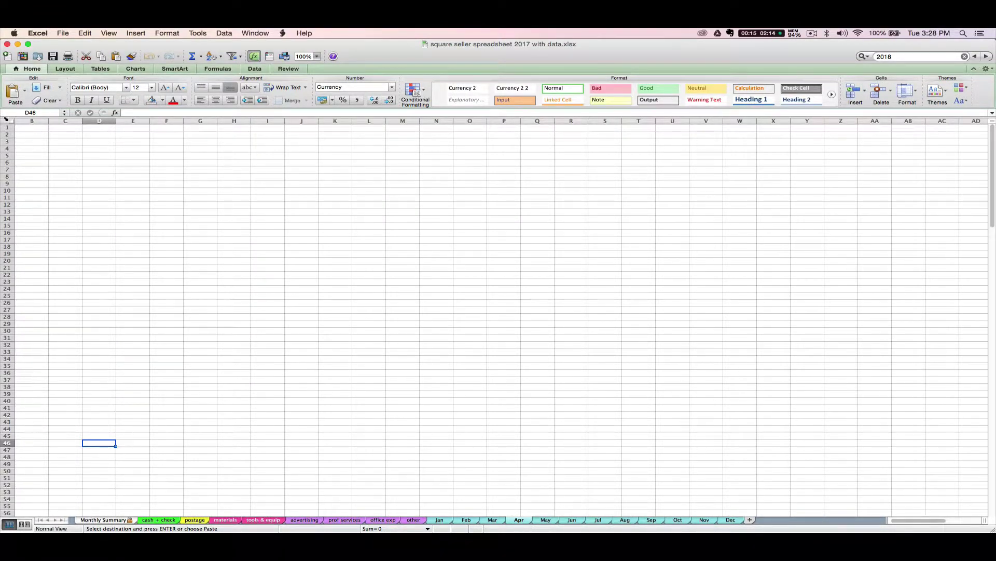
Paste the April transactions into the Apr sheet and check Monthly Summary shows 1,440.85
{"action": "left_click", "coordinate": [5, 119]}
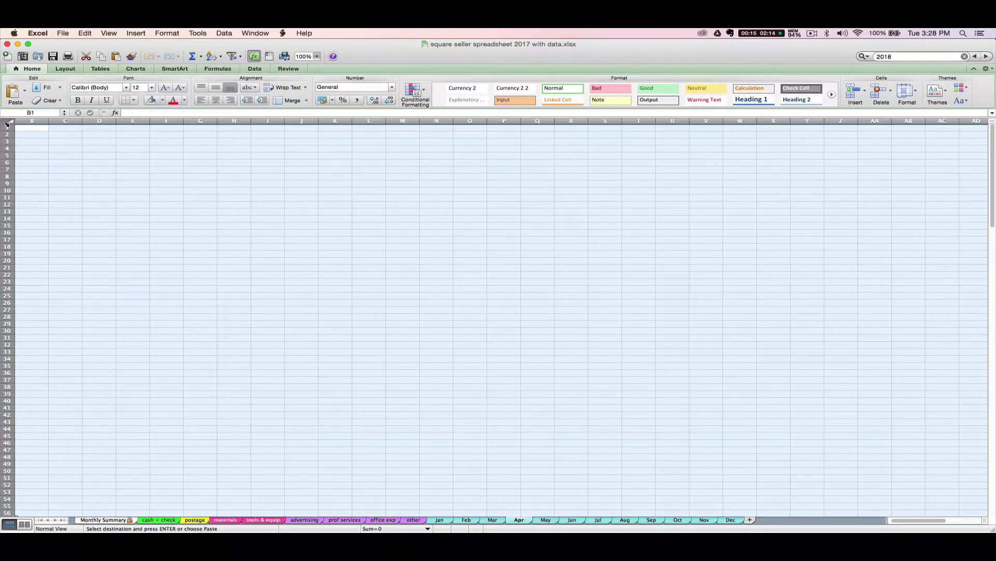
{"action": "right_click", "coordinate": [405, 209]}
{"action": "left_click", "coordinate": [416, 232]}
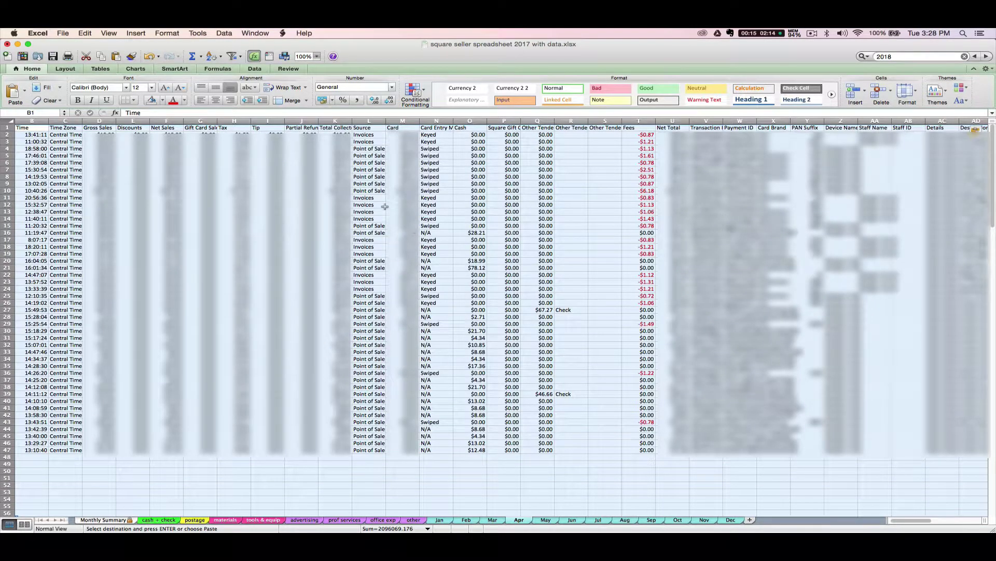
{"action": "left_click", "coordinate": [89, 33]}
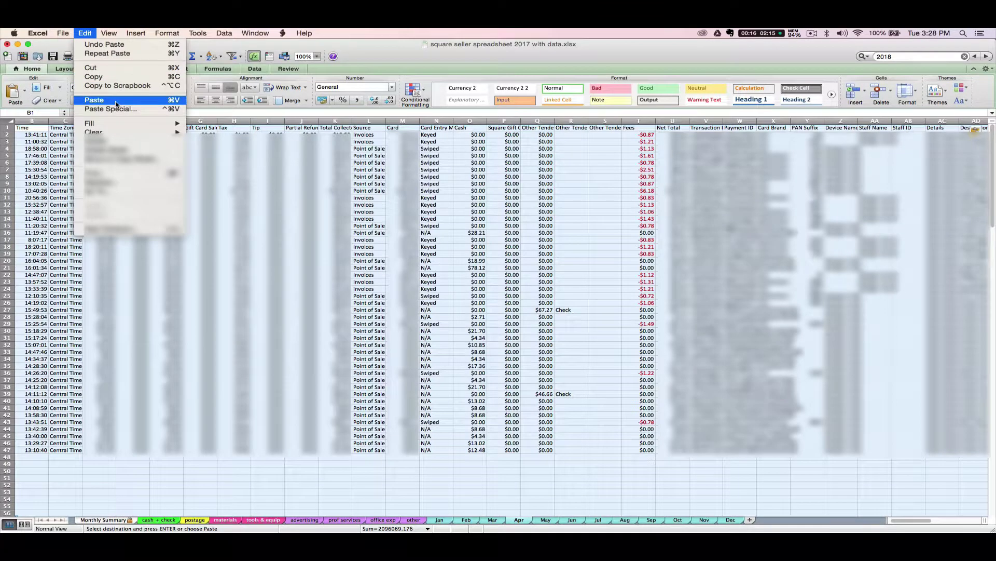
{"action": "left_click", "coordinate": [337, 248]}
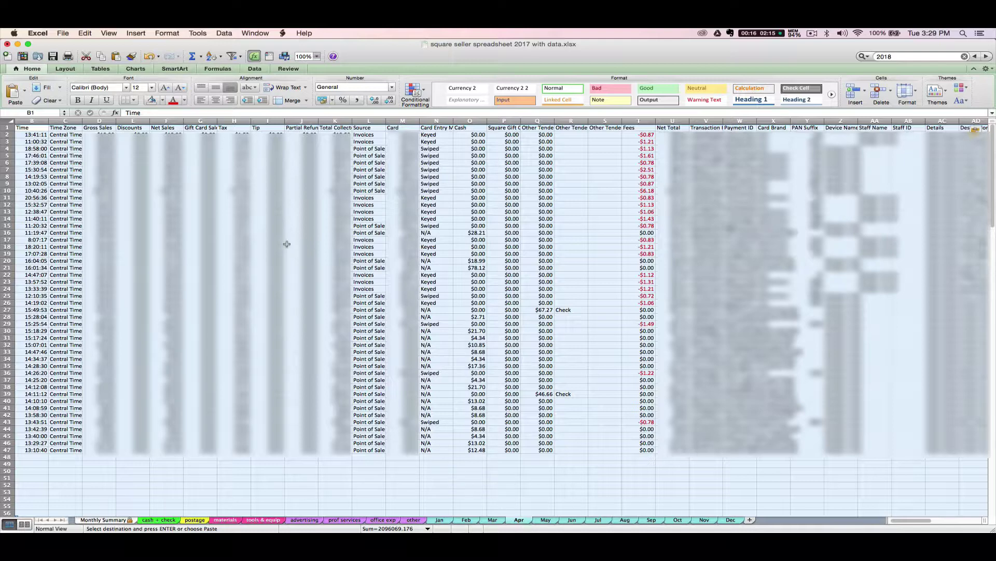
{"action": "left_click", "coordinate": [104, 520]}
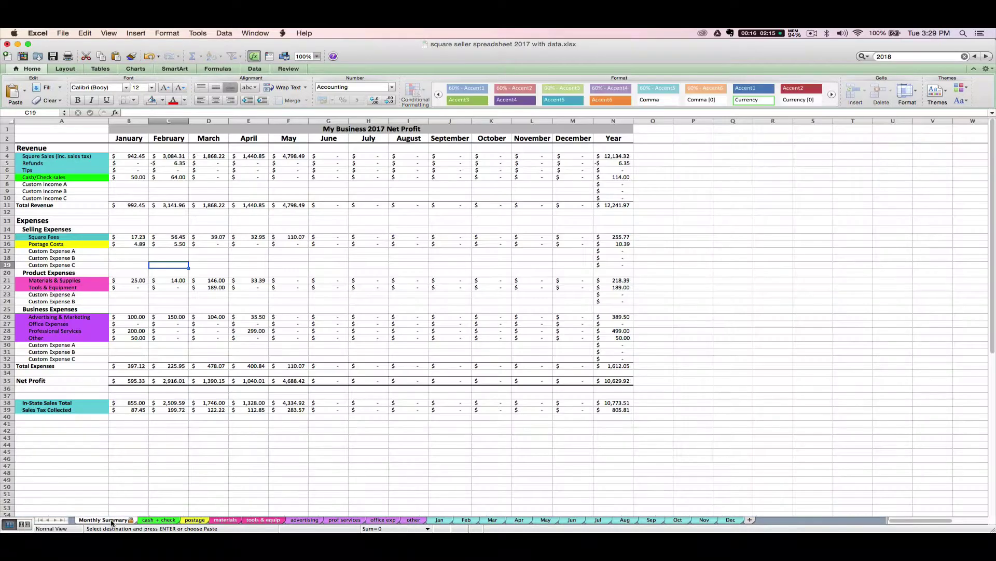
Inspect April's Square Sales, Square Fees and Sales Tax Collected formulas in E4, E15, E39
{"action": "left_click", "coordinate": [257, 156]}
{"action": "left_click", "coordinate": [262, 237]}
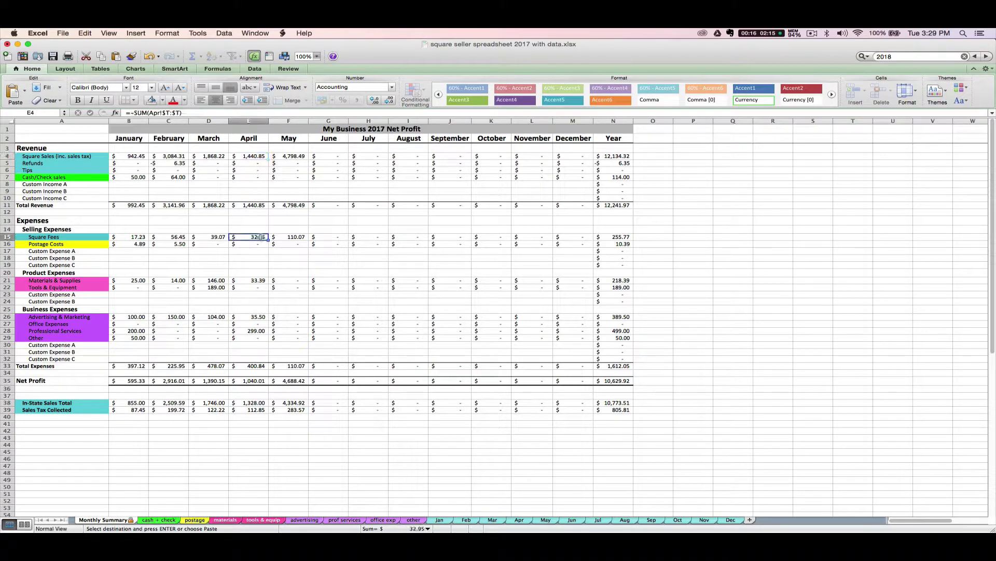
{"action": "left_click", "coordinate": [242, 409]}
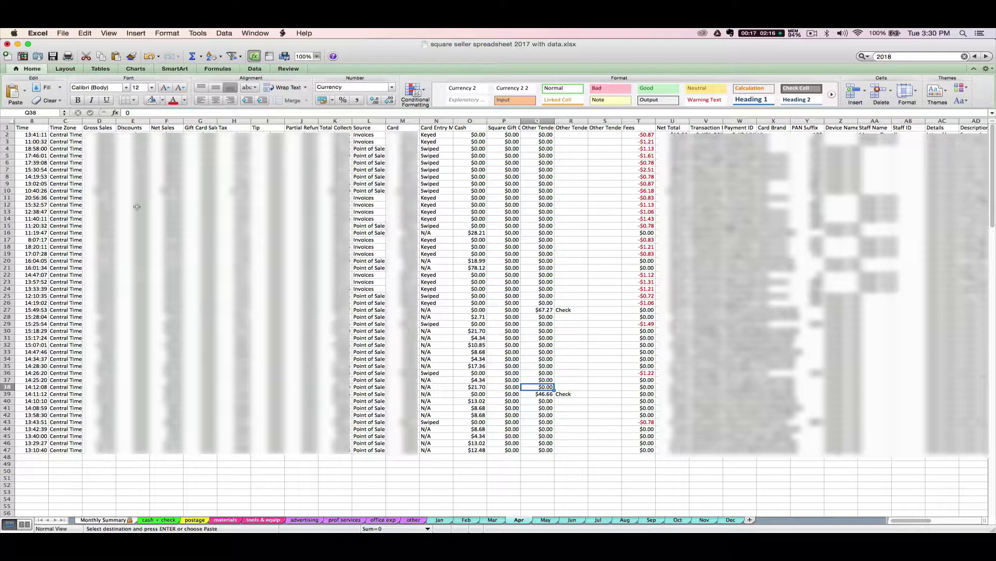
{"action": "left_click", "coordinate": [110, 520]}
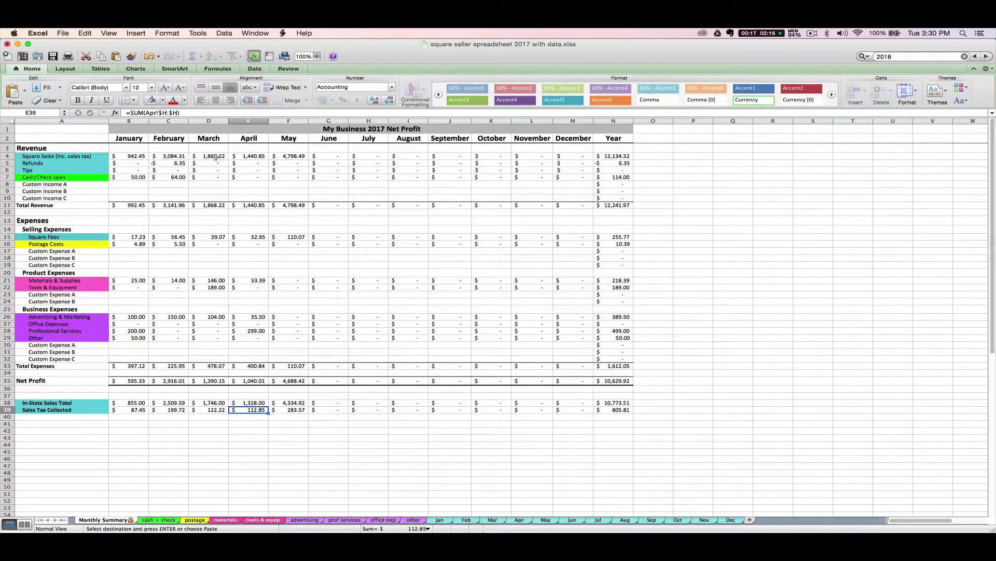
{"action": "left_click", "coordinate": [245, 156]}
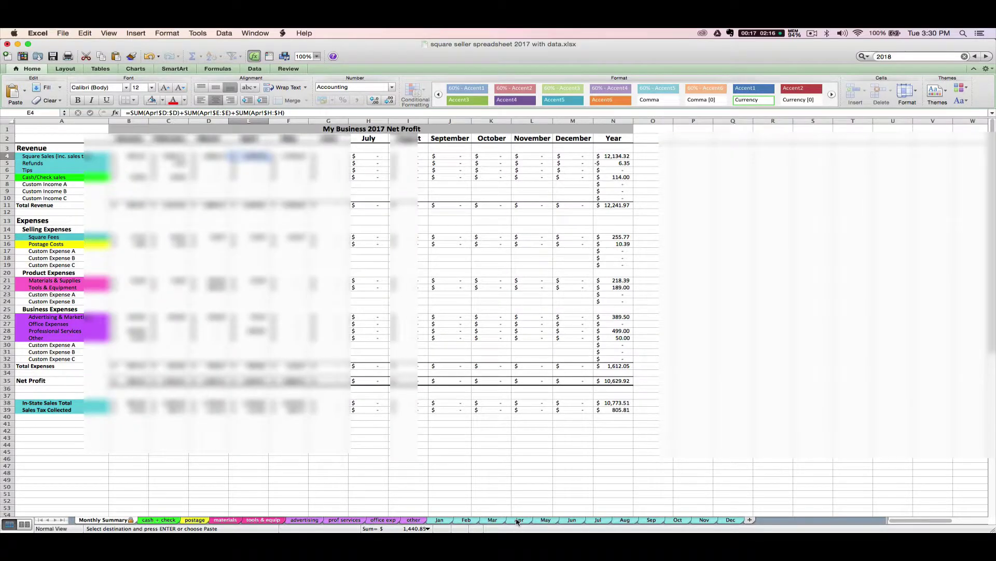
Compare the Apr data sheet against Monthly Summary, then view the Feb sheet
{"action": "left_click", "coordinate": [518, 520]}
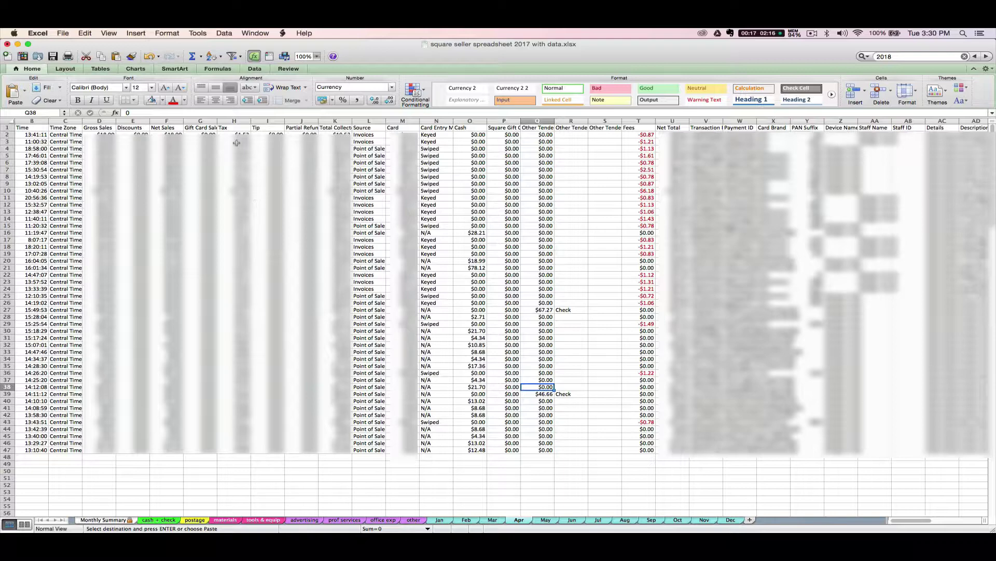
{"action": "left_click", "coordinate": [117, 521]}
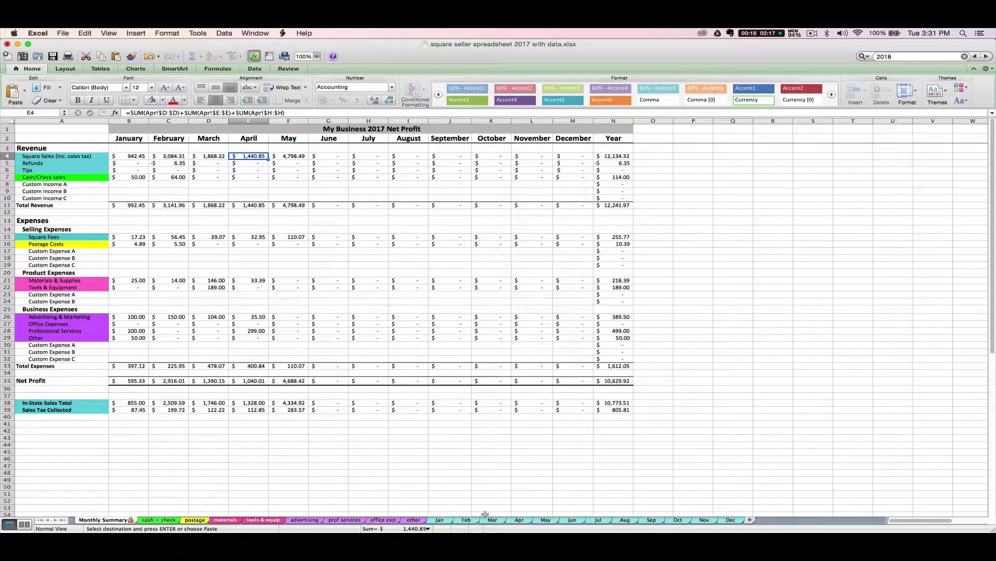
{"action": "left_click", "coordinate": [519, 520]}
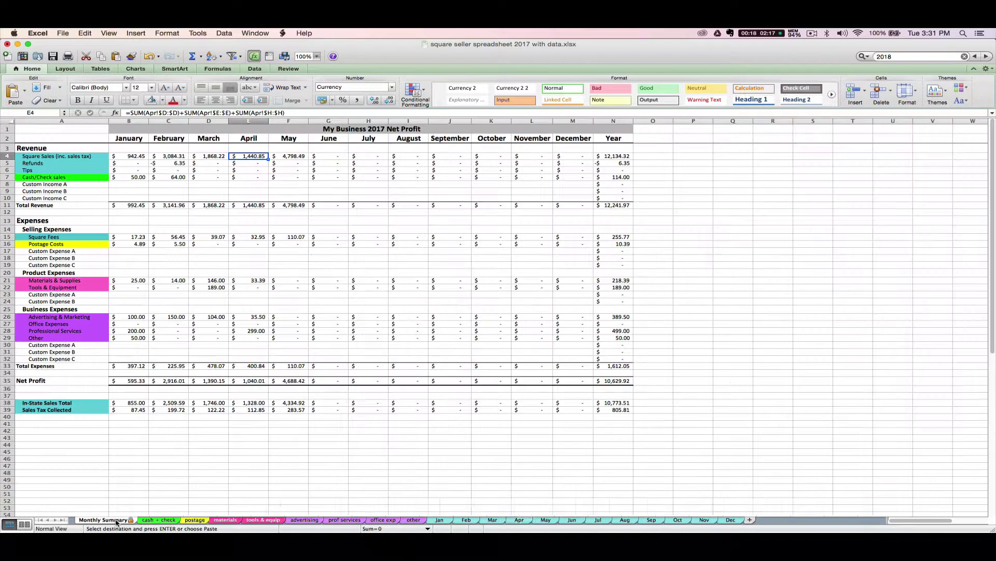
{"action": "left_click", "coordinate": [117, 519]}
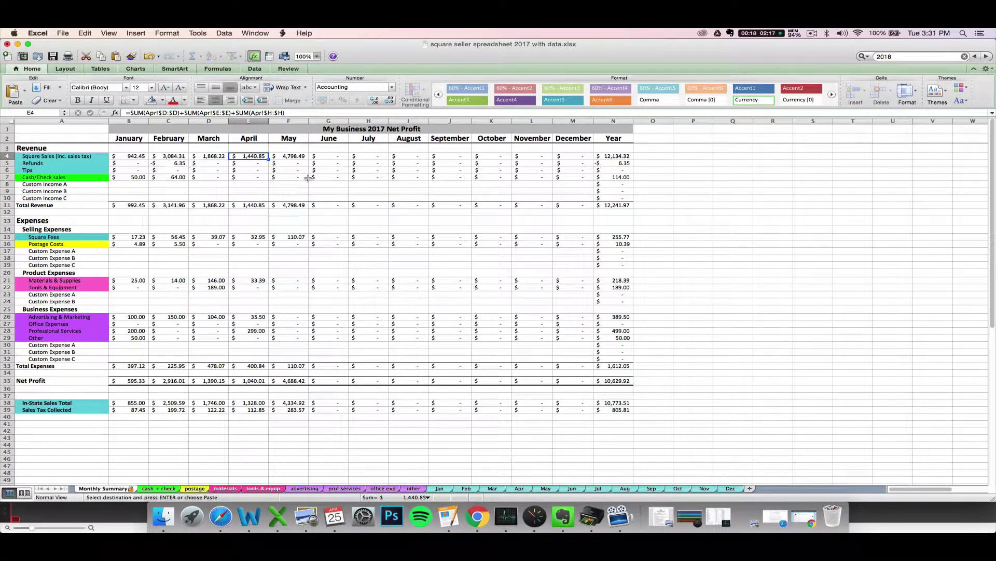
{"action": "left_click", "coordinate": [466, 489]}
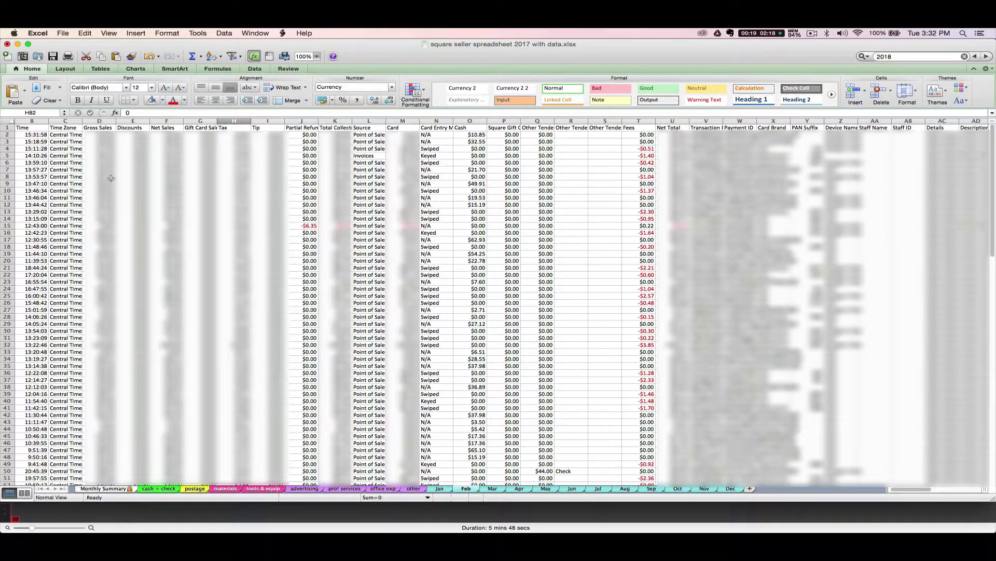
Sum January–May Square Sales in B4:F4 and inspect May's formula
{"action": "left_click", "coordinate": [113, 489]}
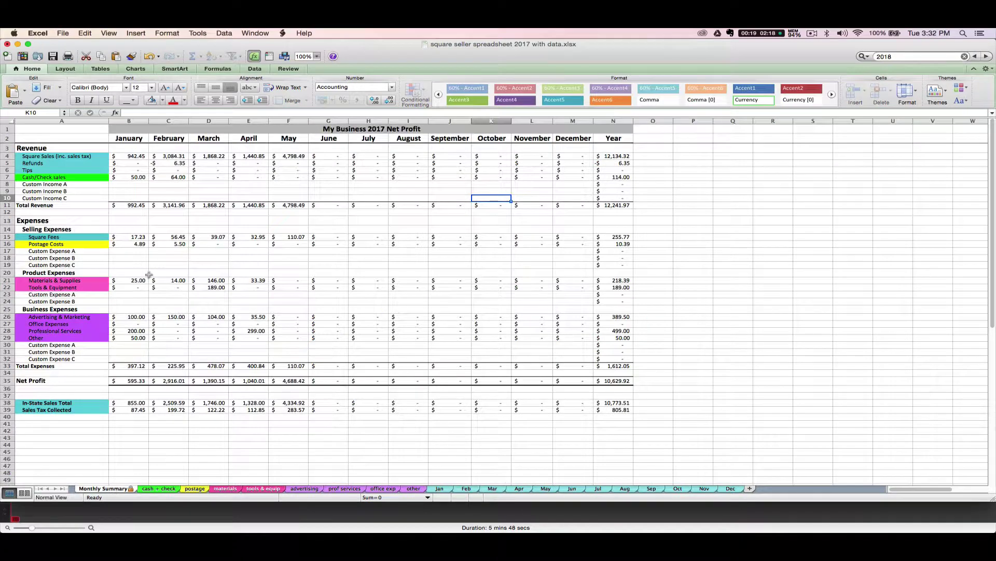
{"action": "left_click_drag", "start_coordinate": [127, 151], "coordinate": [292, 156]}
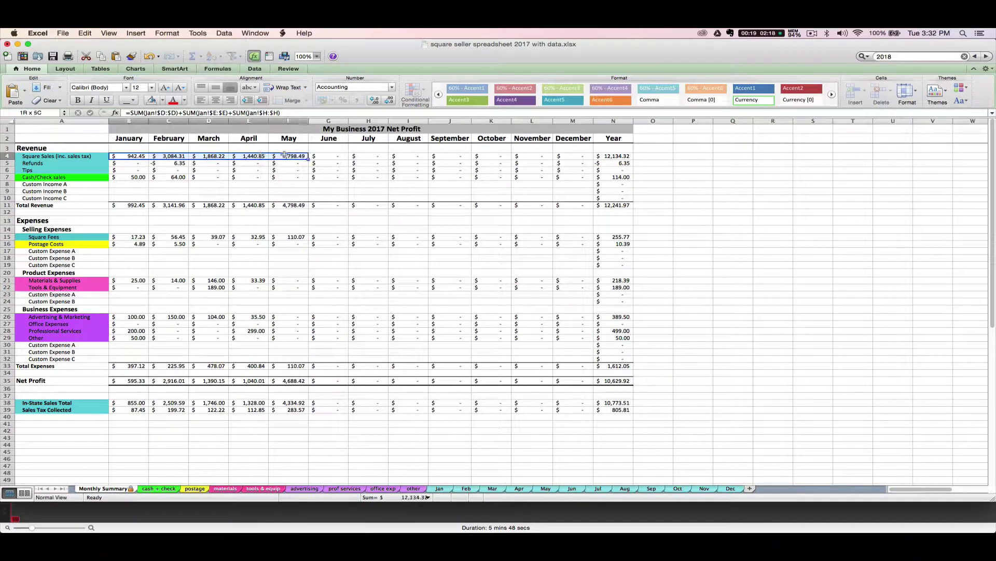
{"action": "left_click", "coordinate": [292, 155]}
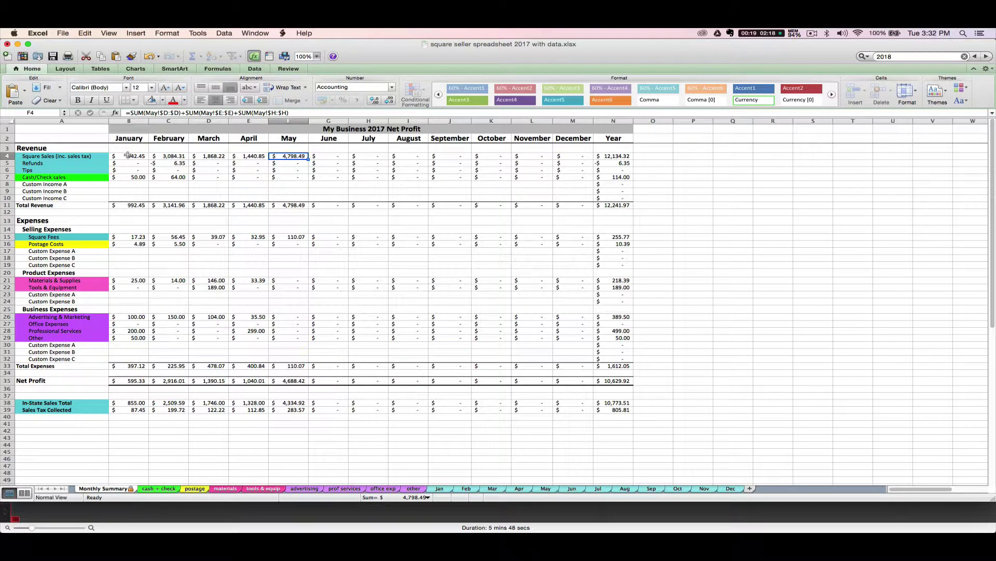
{"action": "left_click", "coordinate": [475, 490]}
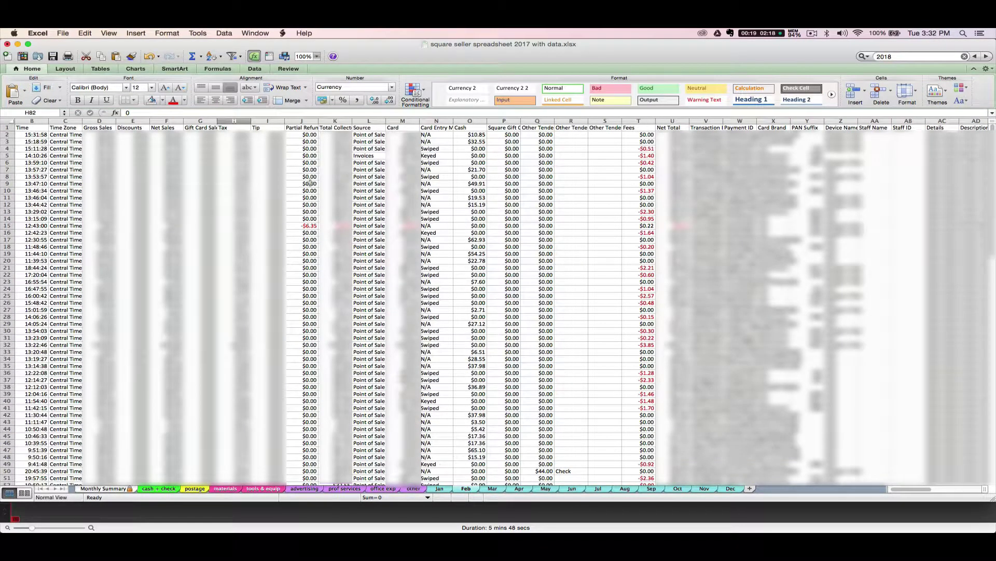
{"action": "left_click", "coordinate": [296, 227]}
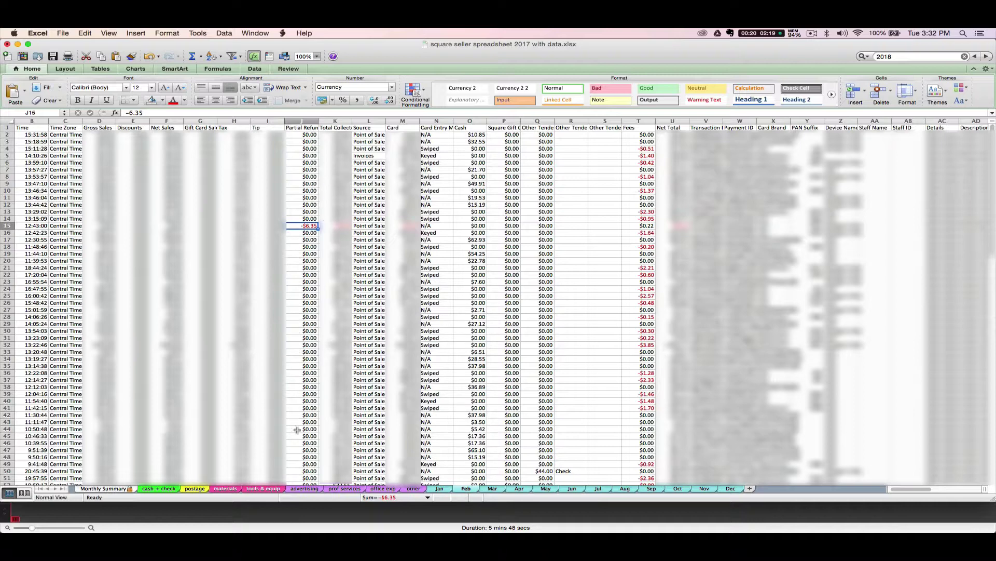
{"action": "left_click", "coordinate": [106, 489]}
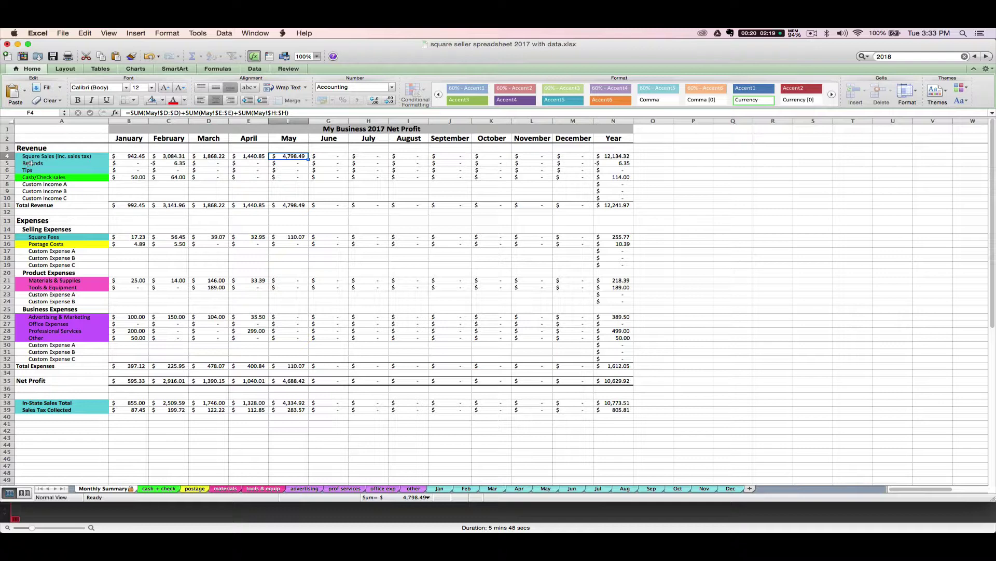
Inspect May's Square Sales and April's Cash/Check SUMIFS formulas, then go to cash + check
{"action": "left_click", "coordinate": [5, 163]}
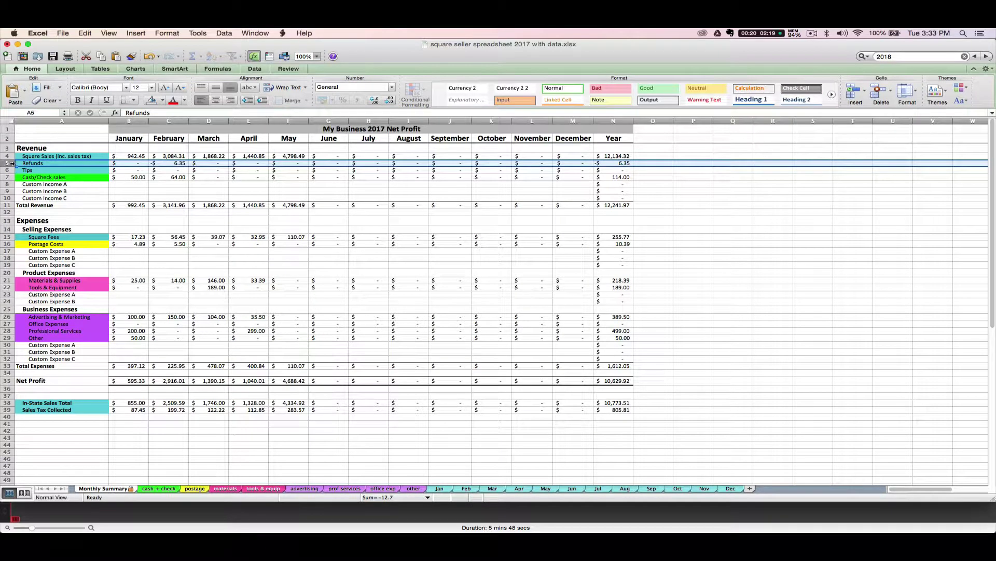
{"action": "left_click", "coordinate": [288, 156]}
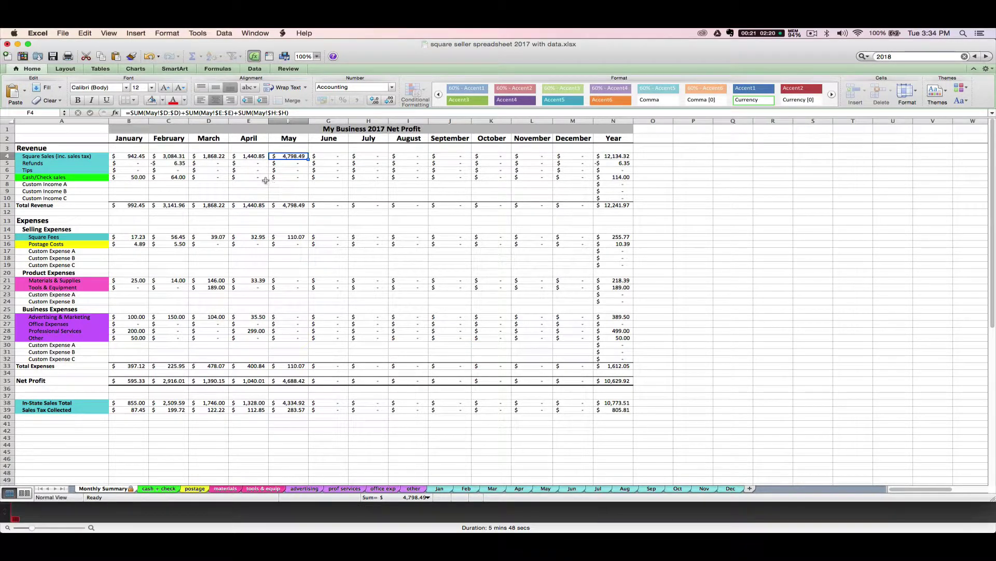
{"action": "left_click", "coordinate": [259, 178]}
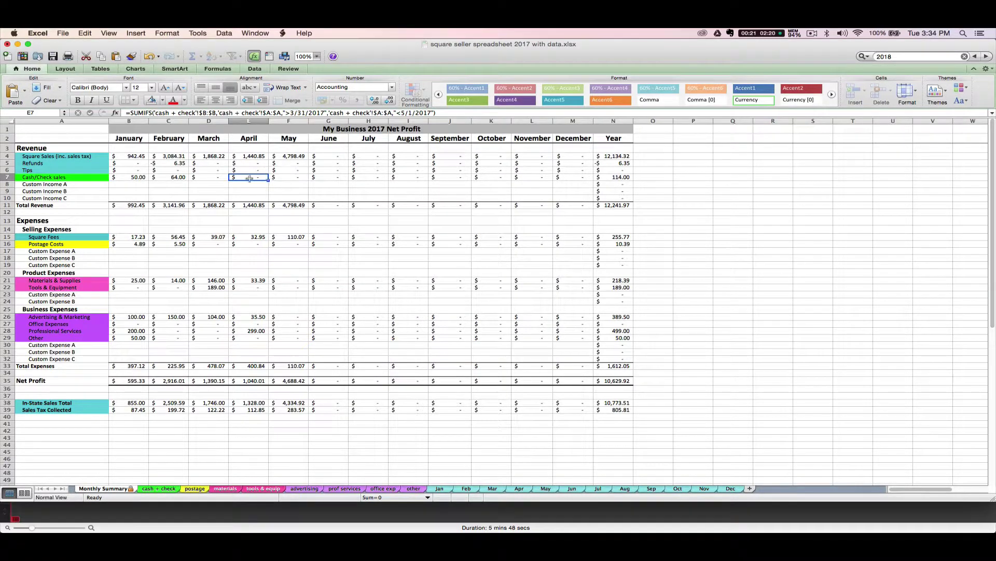
{"action": "left_click", "coordinate": [145, 490]}
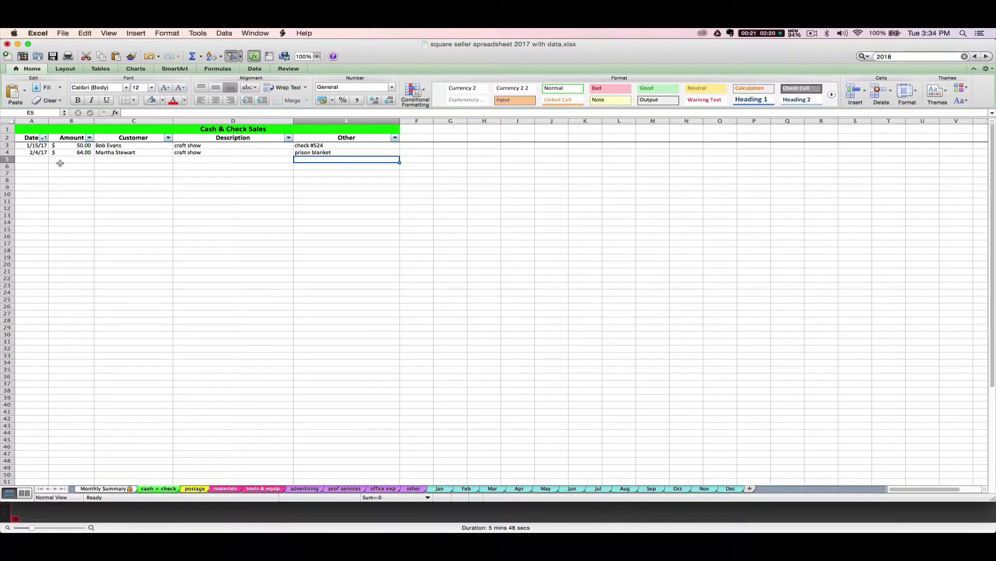
Enter a 4/15/17 $20.00 sale with the customer's name, craft show #2, and note microphone
{"action": "left_click", "coordinate": [41, 159]}
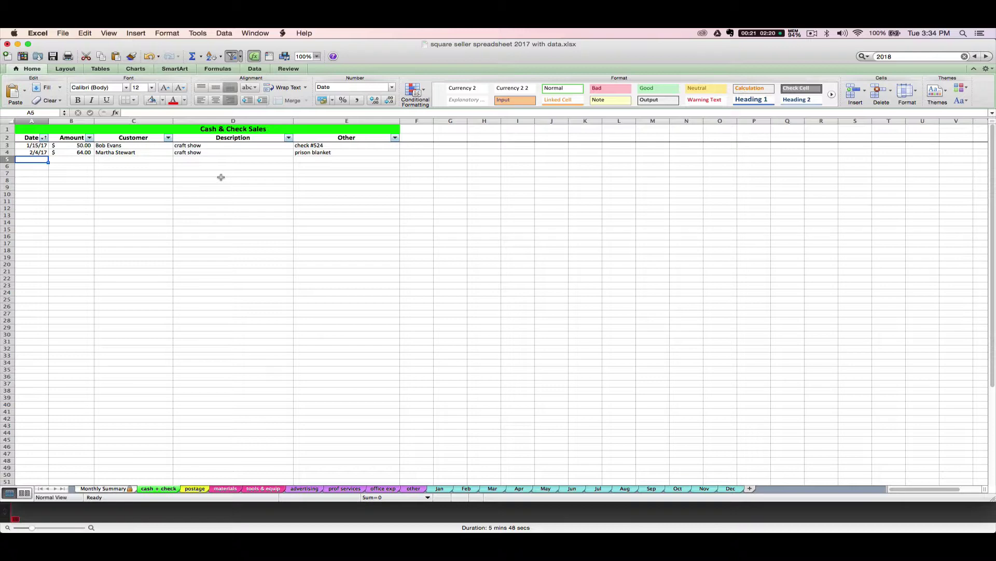
{"action": "type", "text": "4/15"}
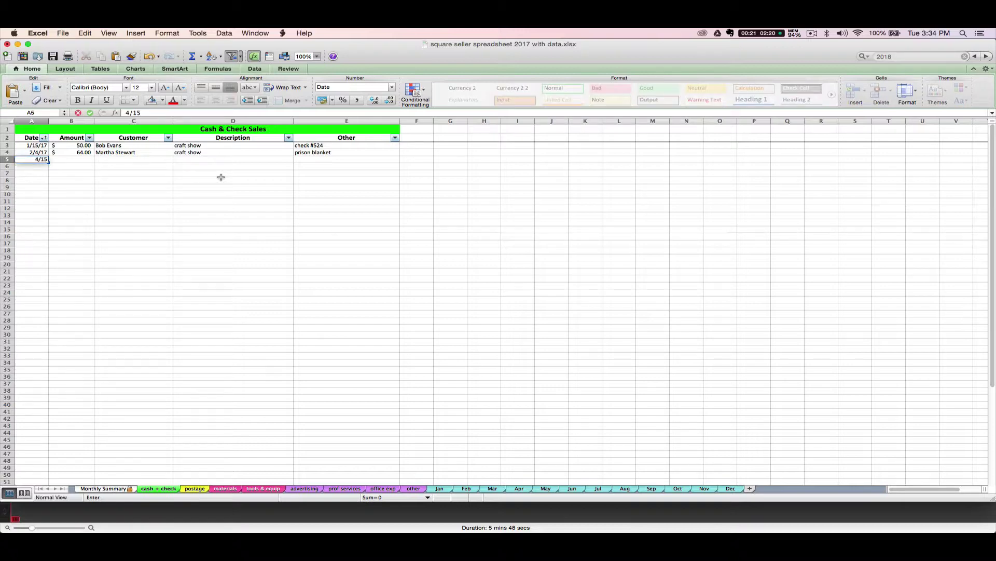
{"action": "type", "text": "/17"}
{"action": "key", "text": "Tab"}
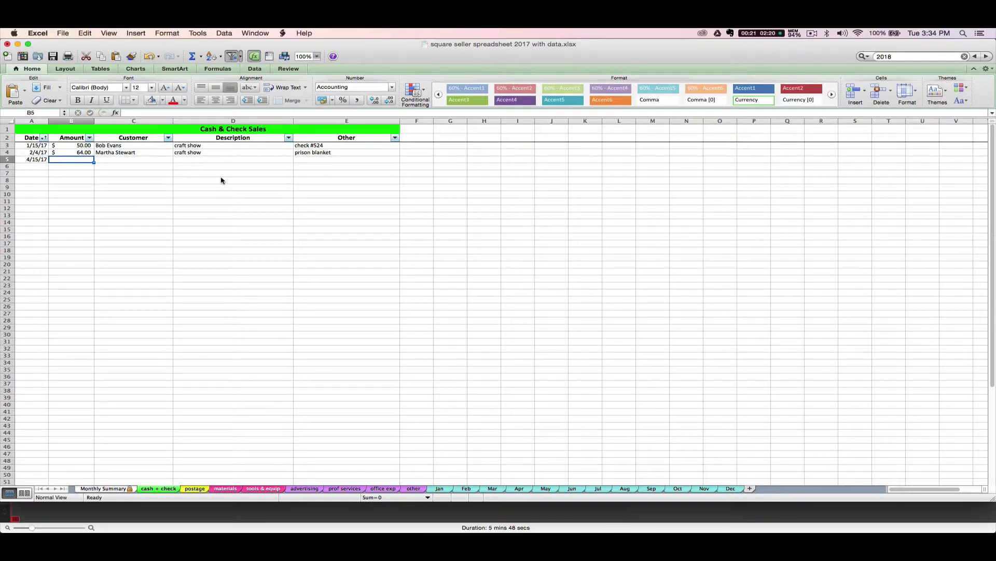
{"action": "type", "text": "20"}
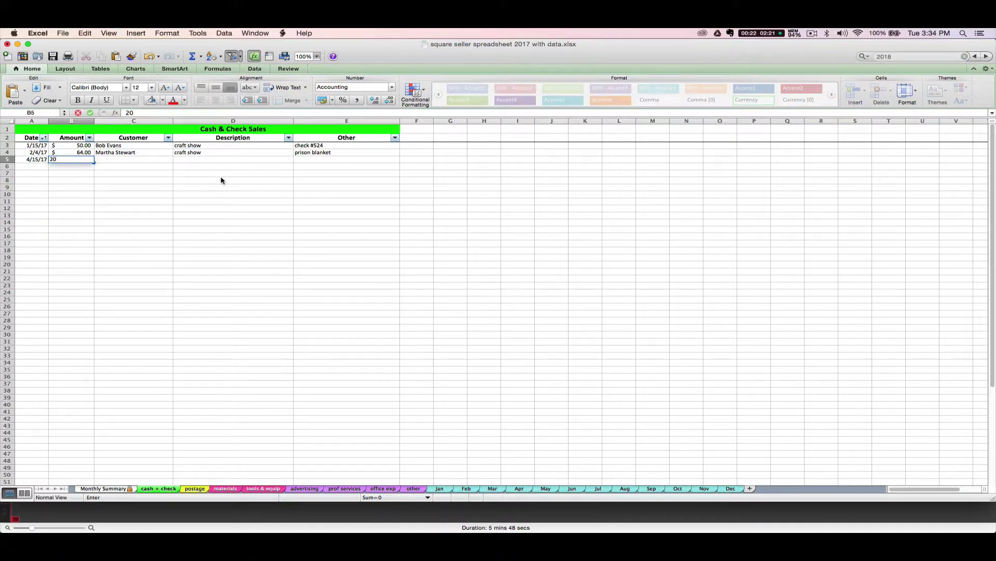
{"action": "key", "text": "Tab"}
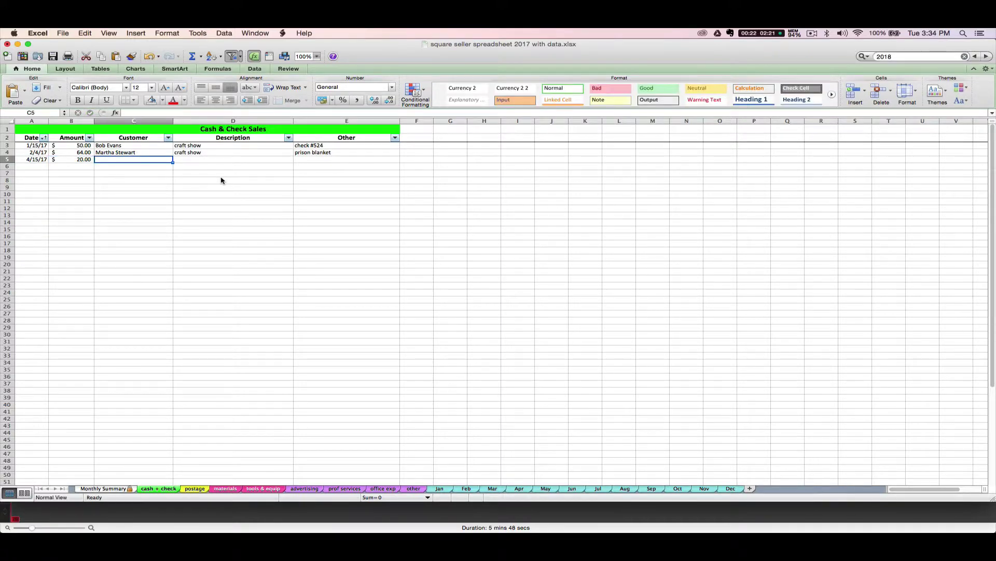
{"action": "type", "text": "Cuba"}
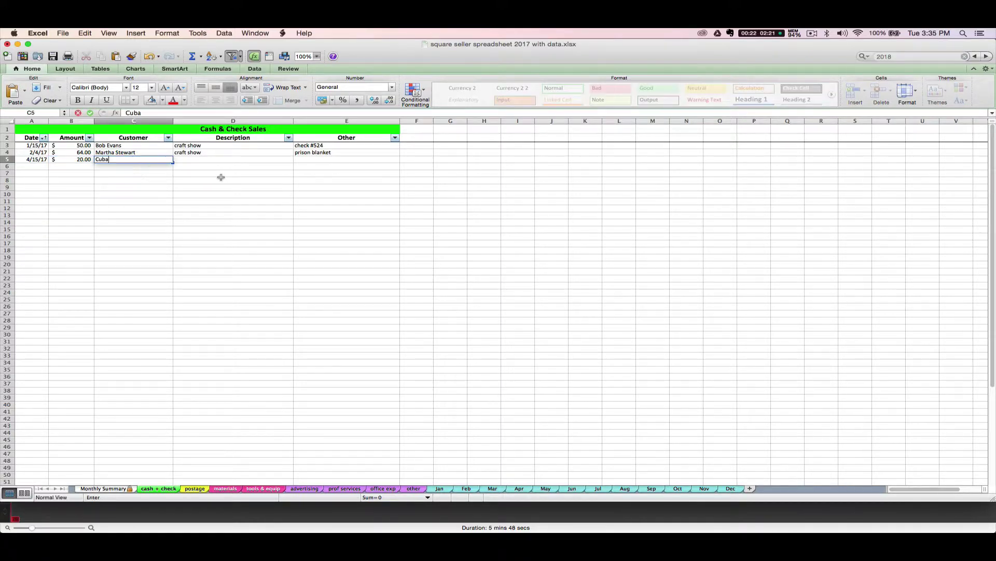
{"action": "type", "text": " Gooding Jr"}
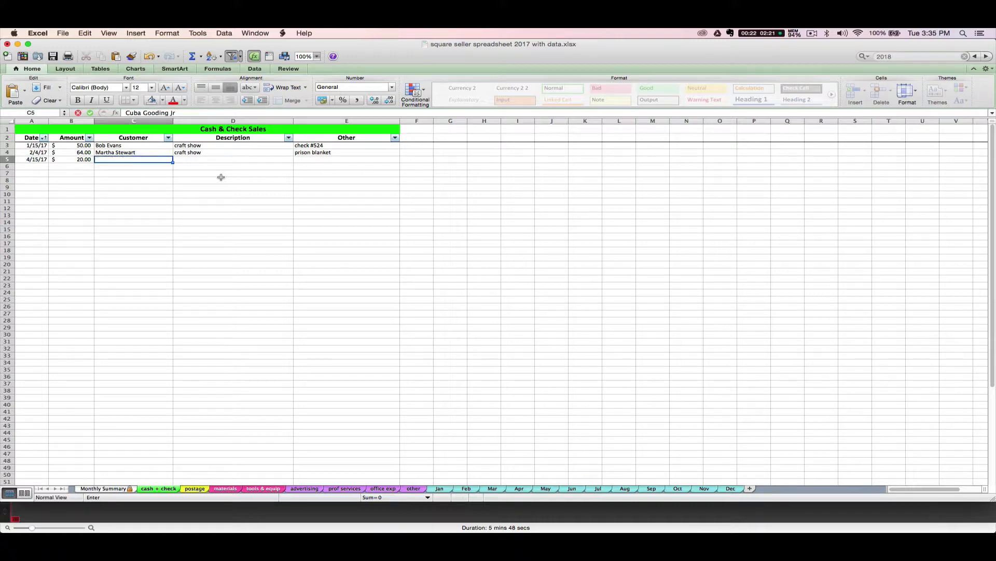
{"action": "key", "text": "Tab"}
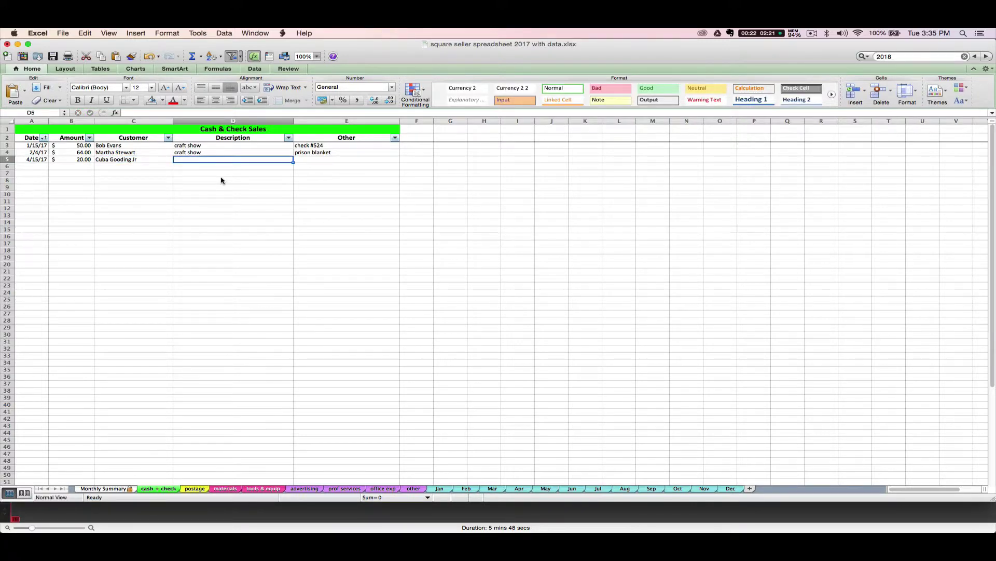
{"action": "type", "text": "craft show #2"}
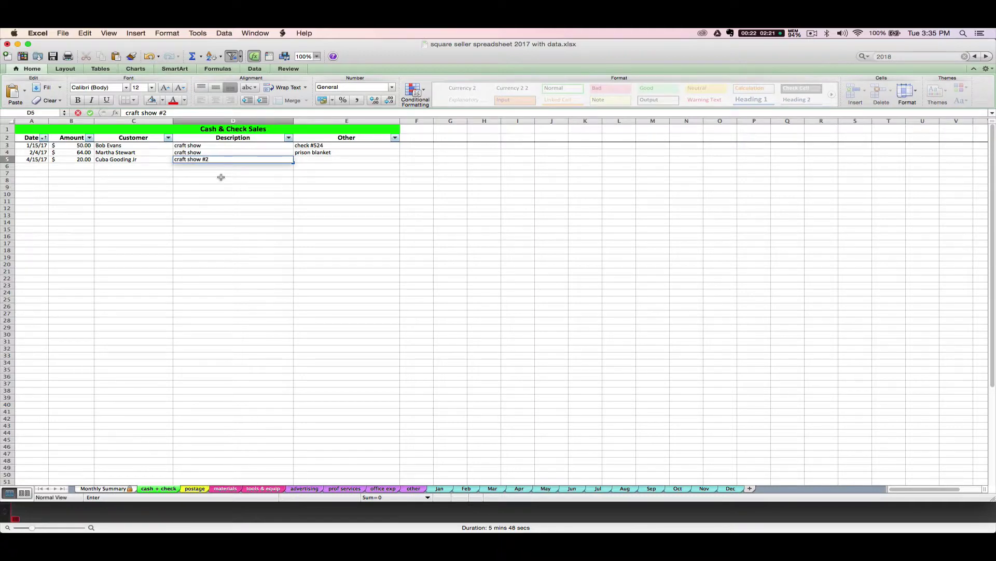
{"action": "key", "text": "Tab"}
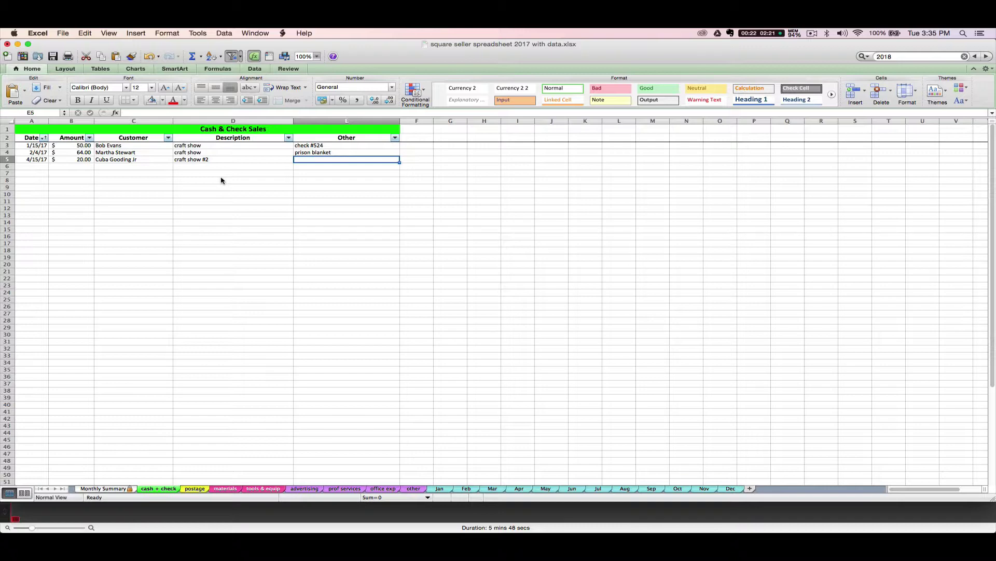
{"action": "type", "text": "microphone"}
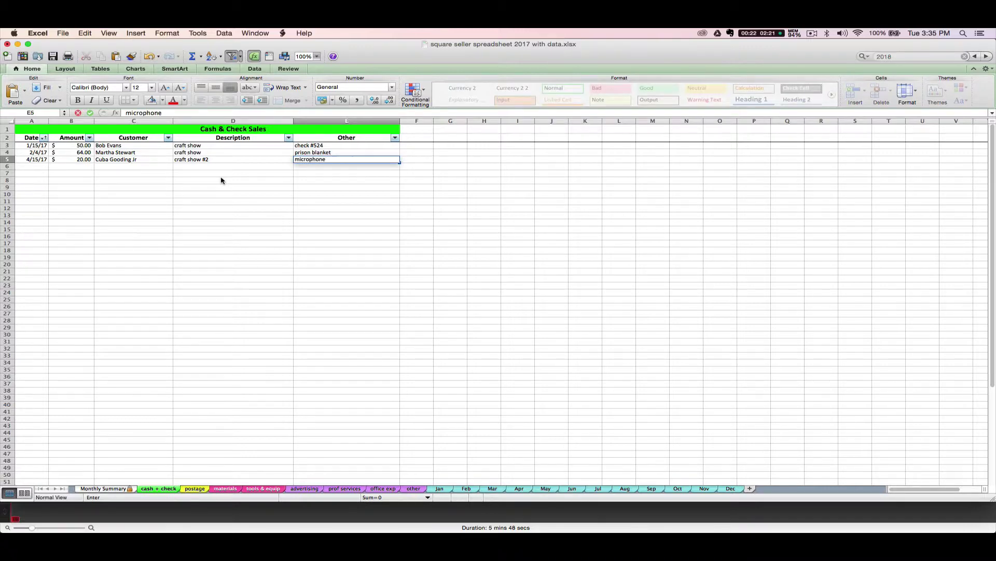
{"action": "key", "text": "Return"}
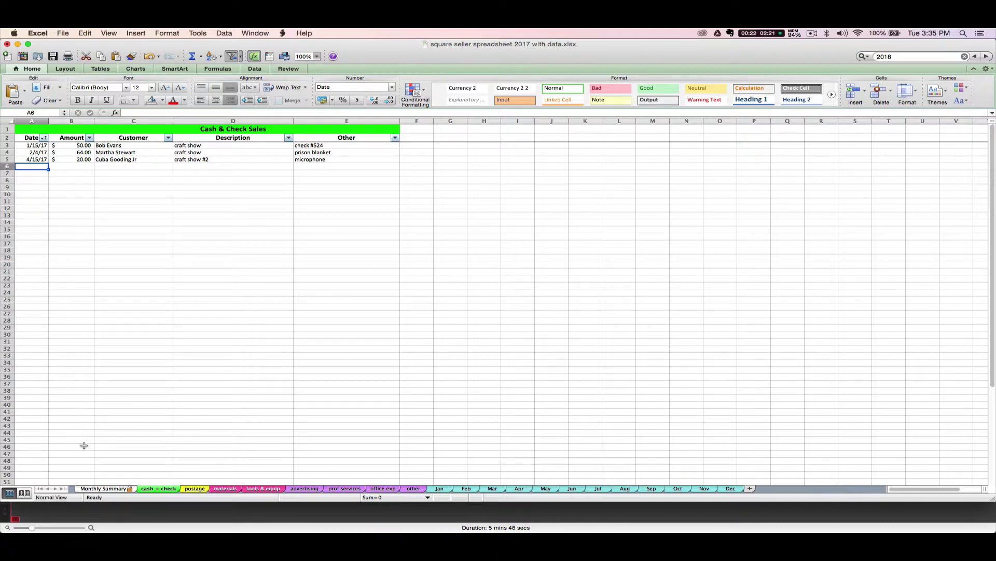
{"action": "left_click", "coordinate": [105, 488]}
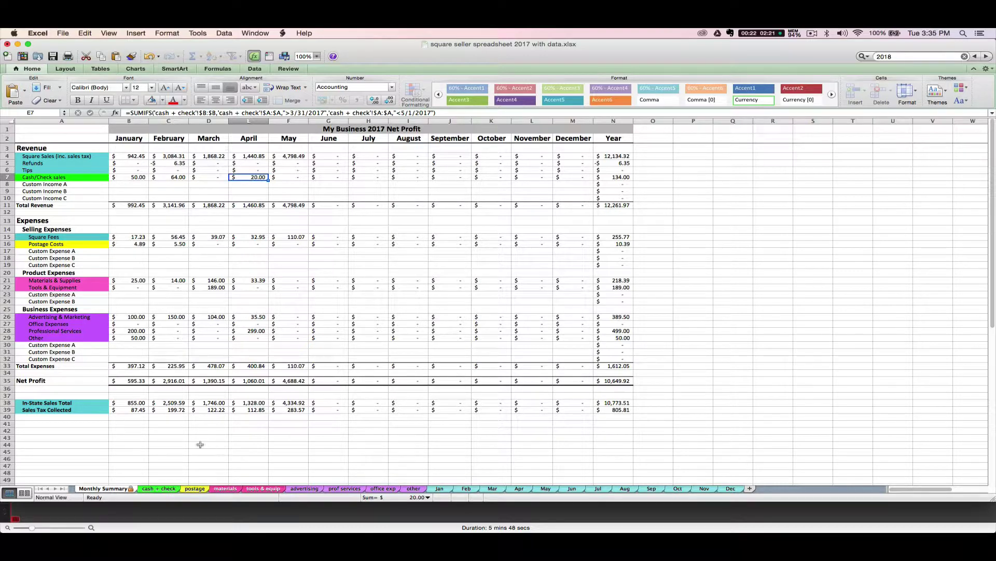
{"action": "left_click", "coordinate": [173, 489]}
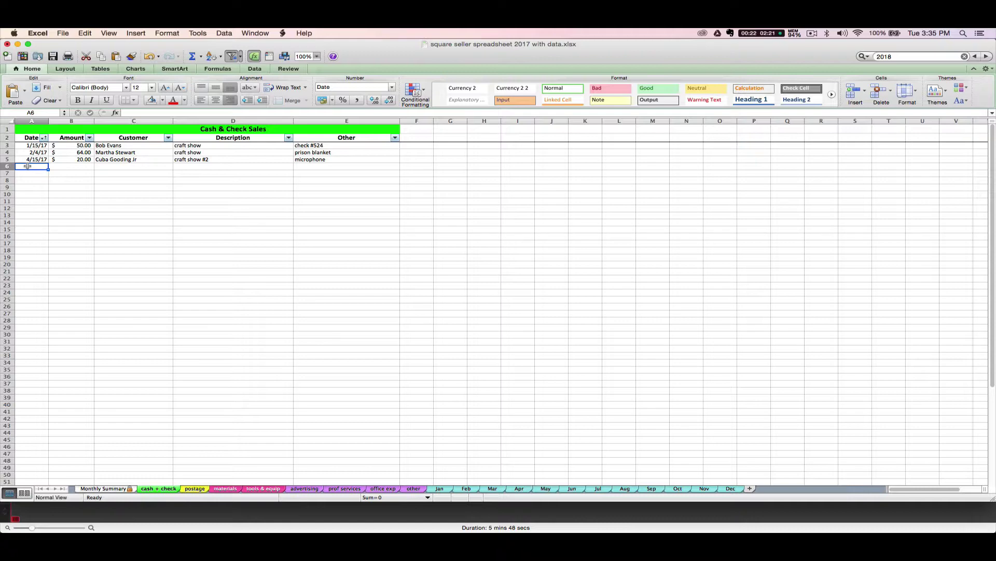
Enter sale dates 4/15 in A6 and 04/02 in A7
{"action": "type", "text": "4/15"}
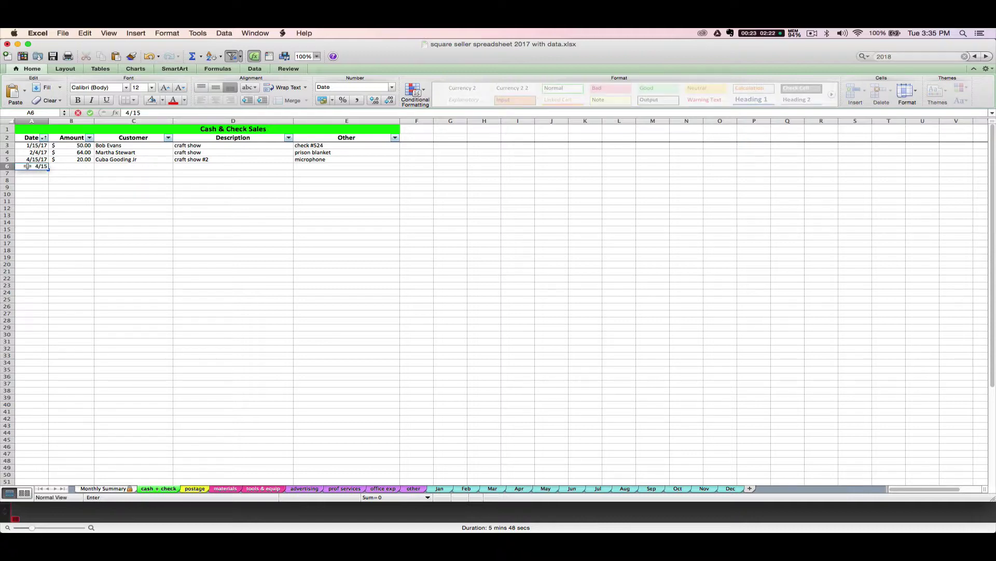
{"action": "left_click", "coordinate": [27, 166]}
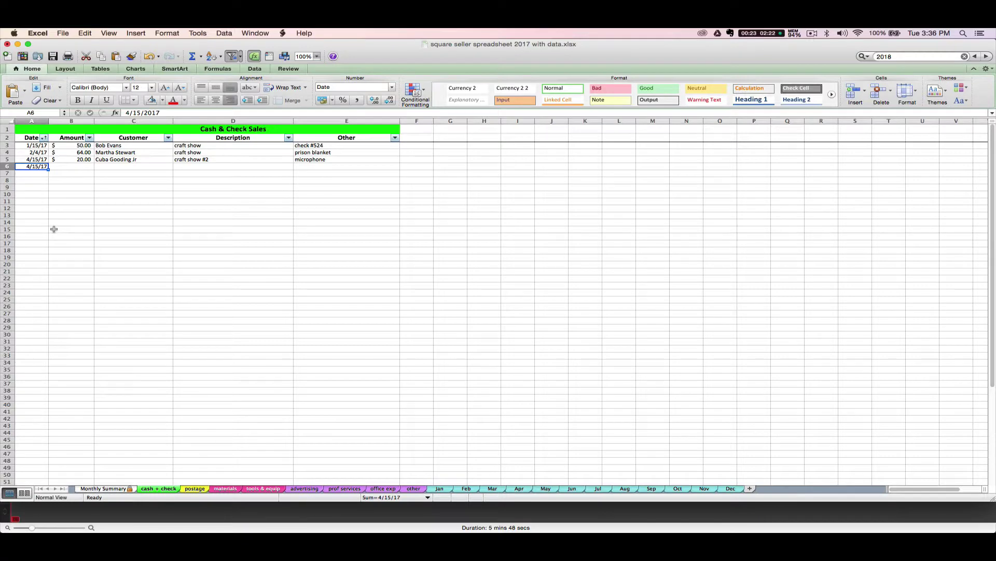
{"action": "key", "text": "Return"}
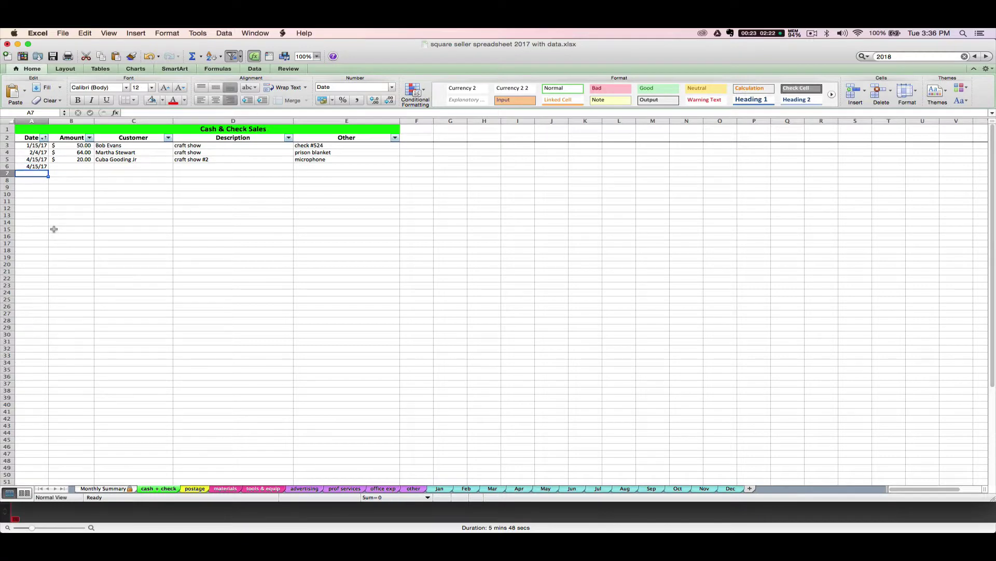
{"action": "type", "text": "04/"}
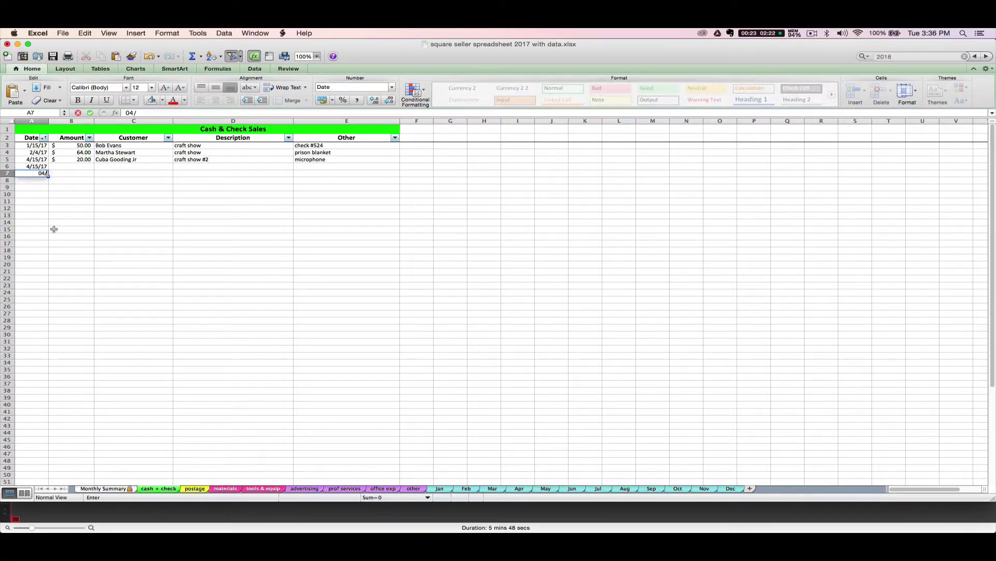
{"action": "type", "text": "02"}
{"action": "key", "text": "Return"}
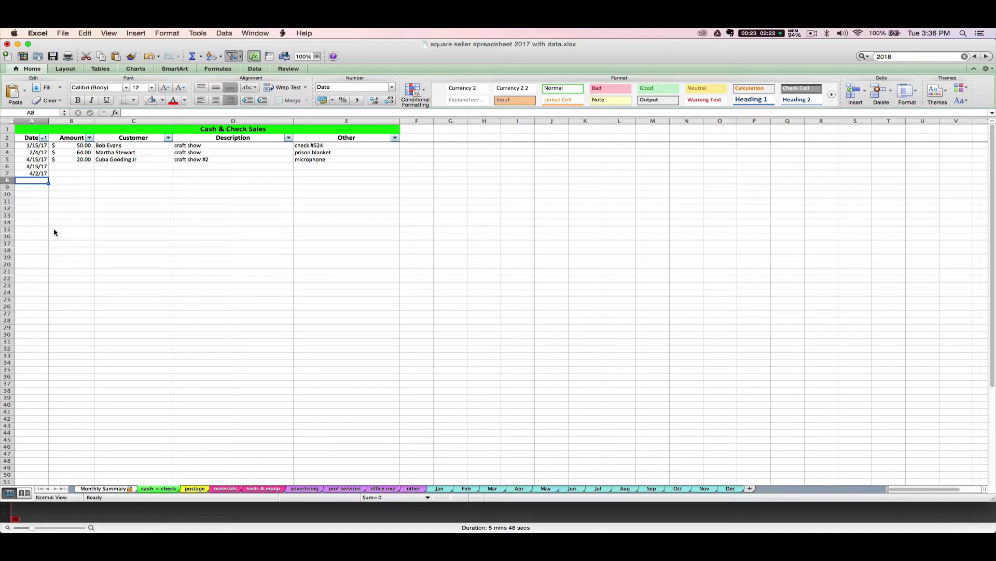
{"action": "left_click", "coordinate": [35, 173]}
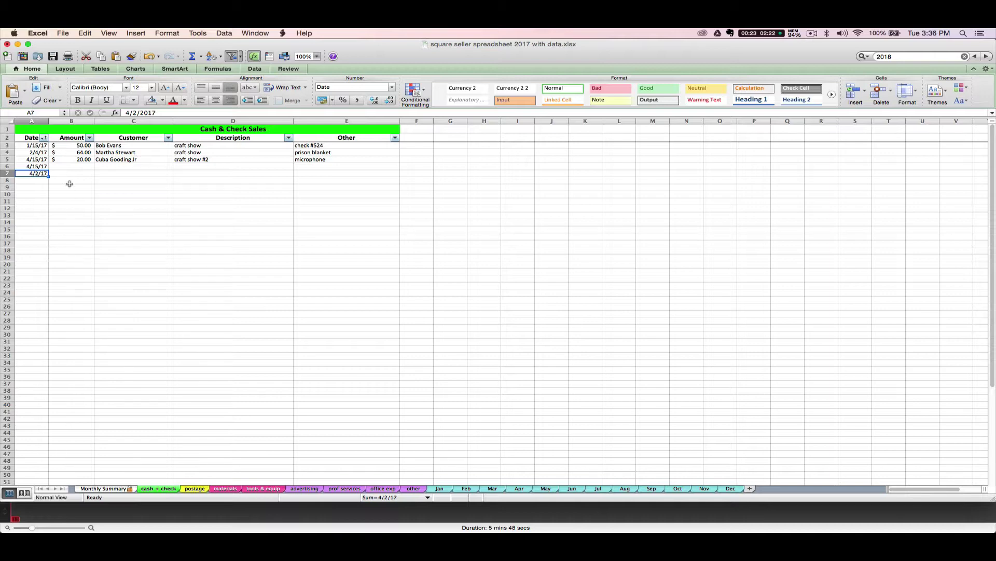
Enter amounts 100 in B6 and 75 in B7
{"action": "left_click", "coordinate": [62, 166]}
{"action": "type", "text": "100"}
{"action": "key", "text": "Return"}
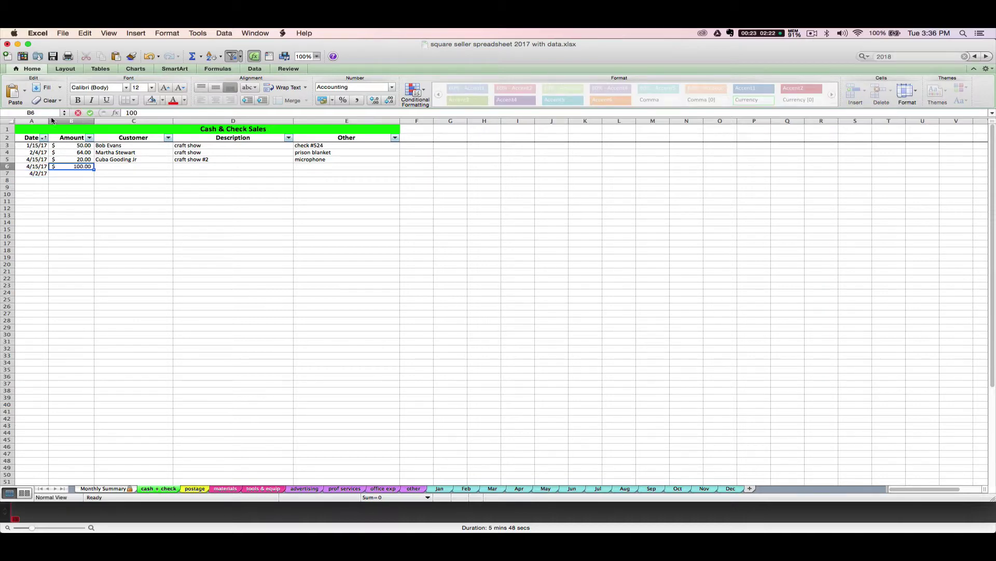
{"action": "type", "text": "75"}
{"action": "key", "text": "Return"}
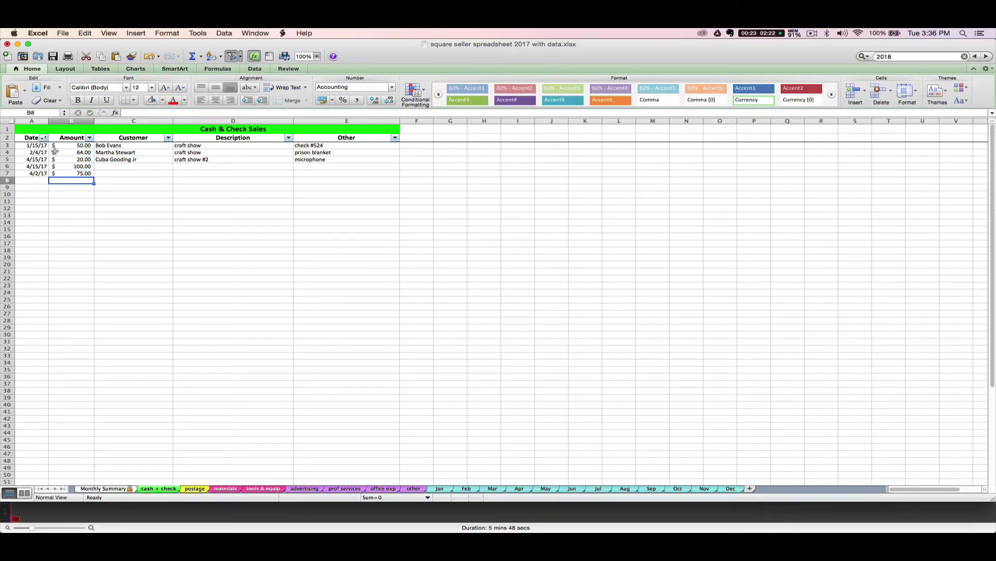
Go to the Monthly Summary sheet and select the Custom Income A label in A8
{"action": "left_click", "coordinate": [96, 489]}
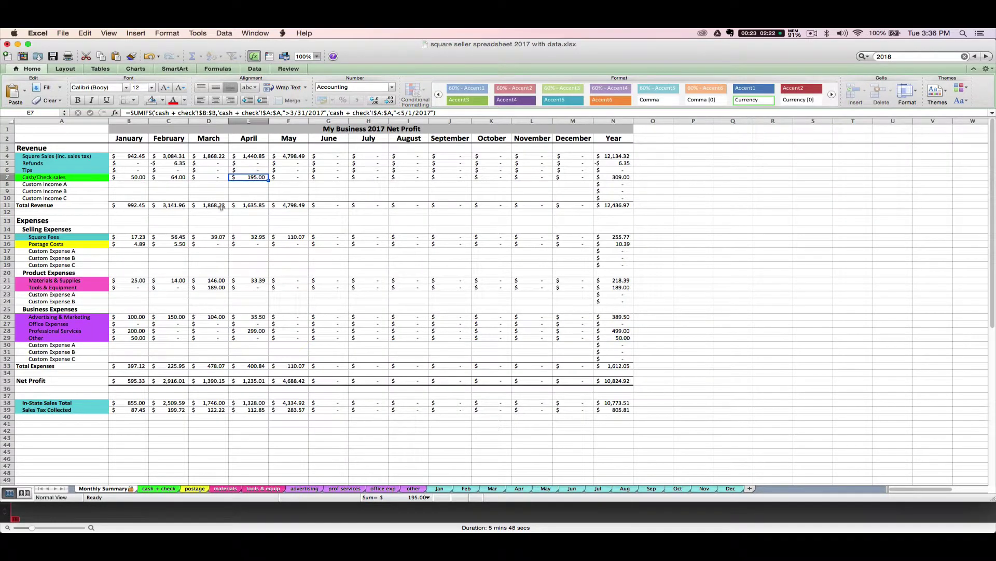
{"action": "left_click", "coordinate": [64, 184]}
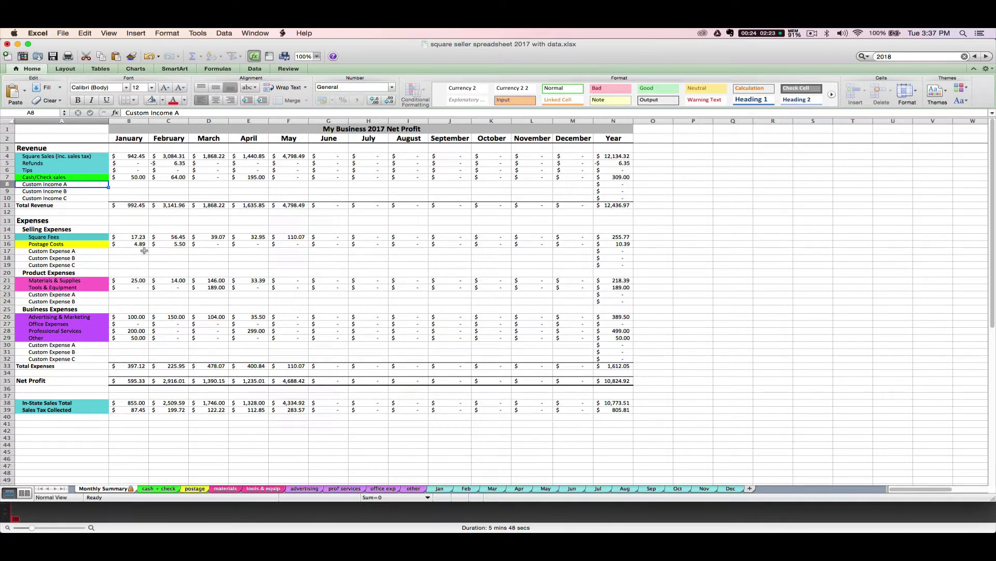
Rename row 8 to 'PayPal sales' and enter 45 as its April amount
{"action": "type", "text": "PayPa"}
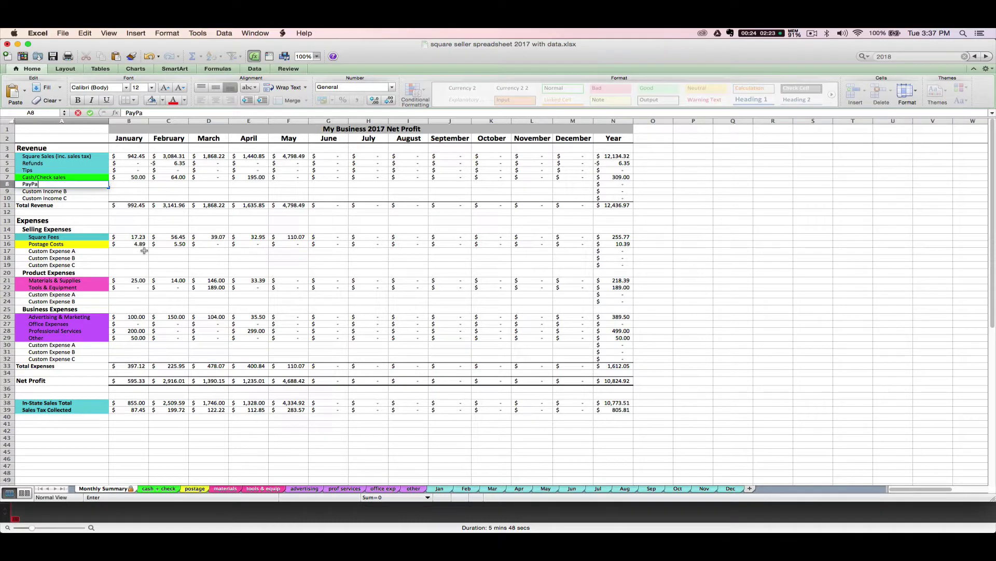
{"action": "type", "text": "l sales"}
{"action": "key", "text": "Tab"}
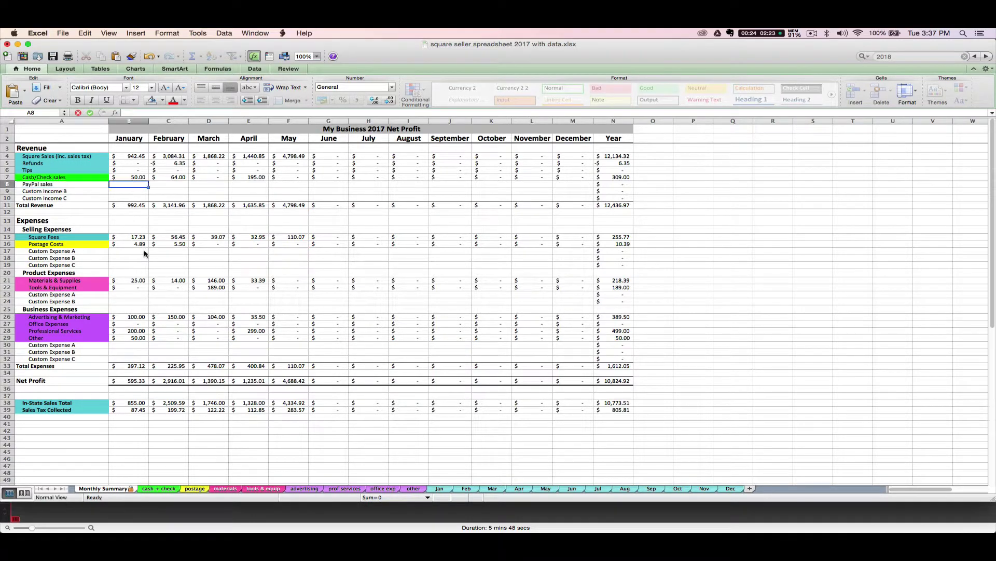
{"action": "key", "text": "Tab"}
{"action": "key", "text": "Tab"}
{"action": "key", "text": "Tab"}
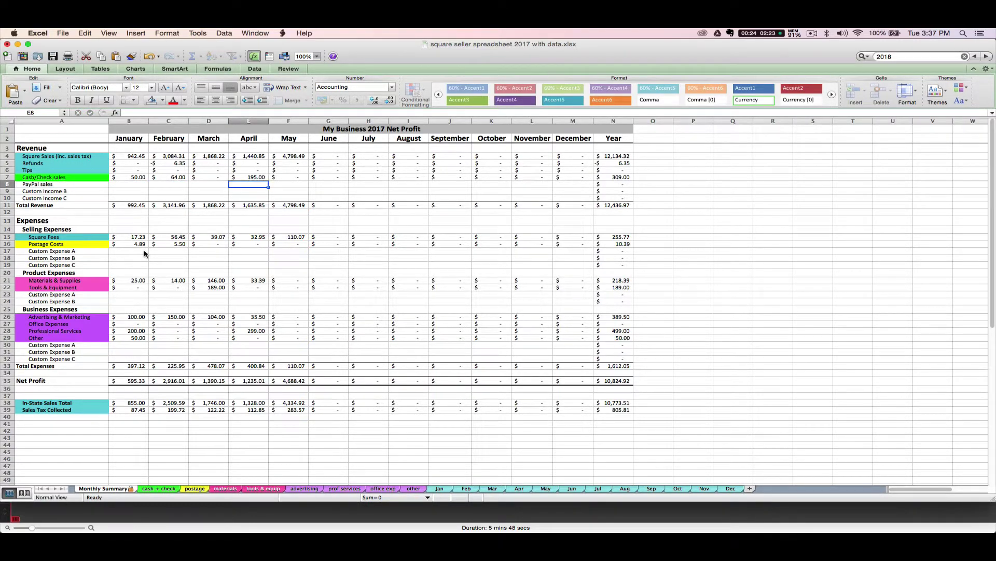
{"action": "type", "text": "45"}
{"action": "key", "text": "Return"}
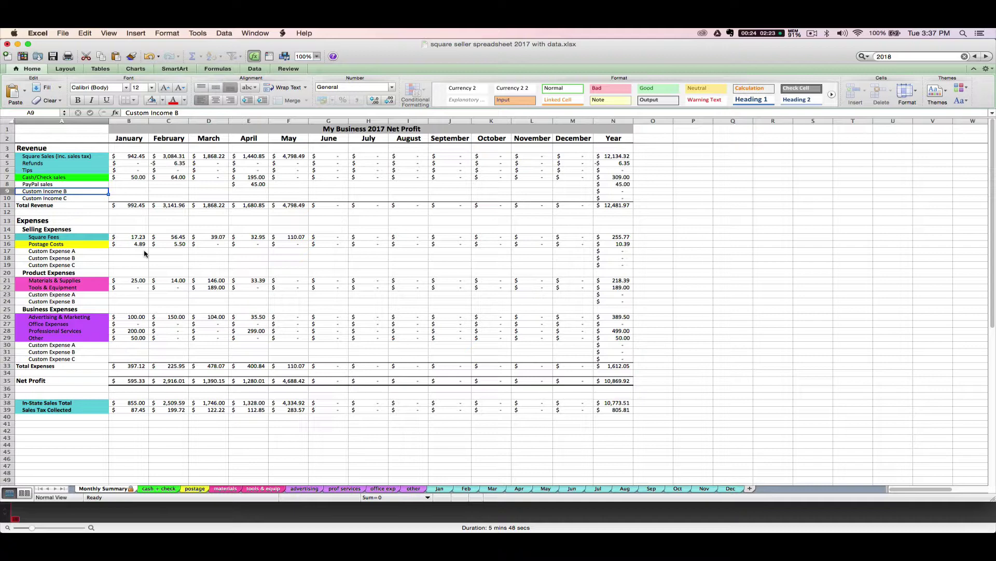
Rename row 9 to 'Etsy net sales' with an April amount of 100
{"action": "type", "text": "Etsy"}
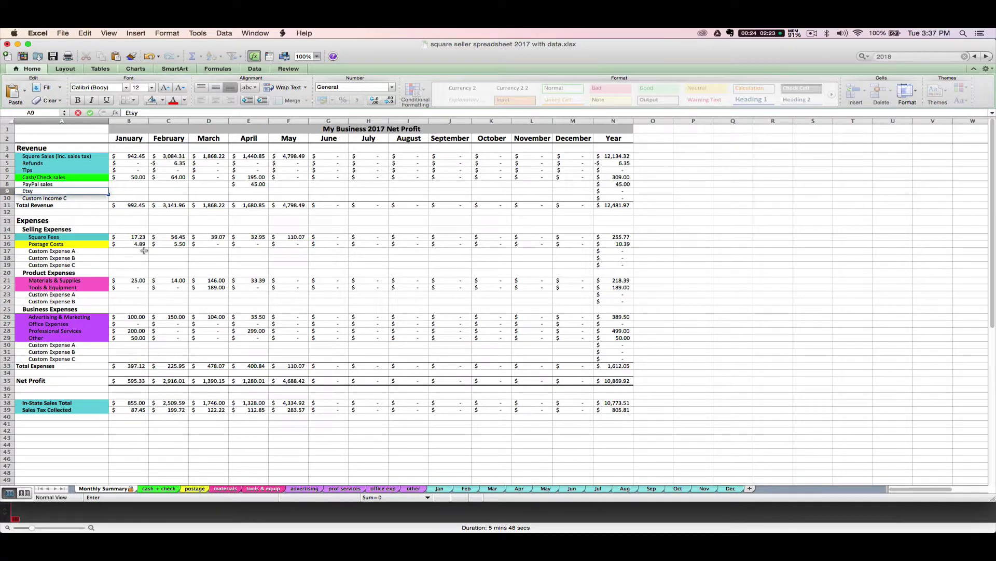
{"action": "type", "text": " net sales"}
{"action": "key", "text": "Tab"}
{"action": "key", "text": "Tab"}
{"action": "key", "text": "Tab"}
{"action": "key", "text": "Tab"}
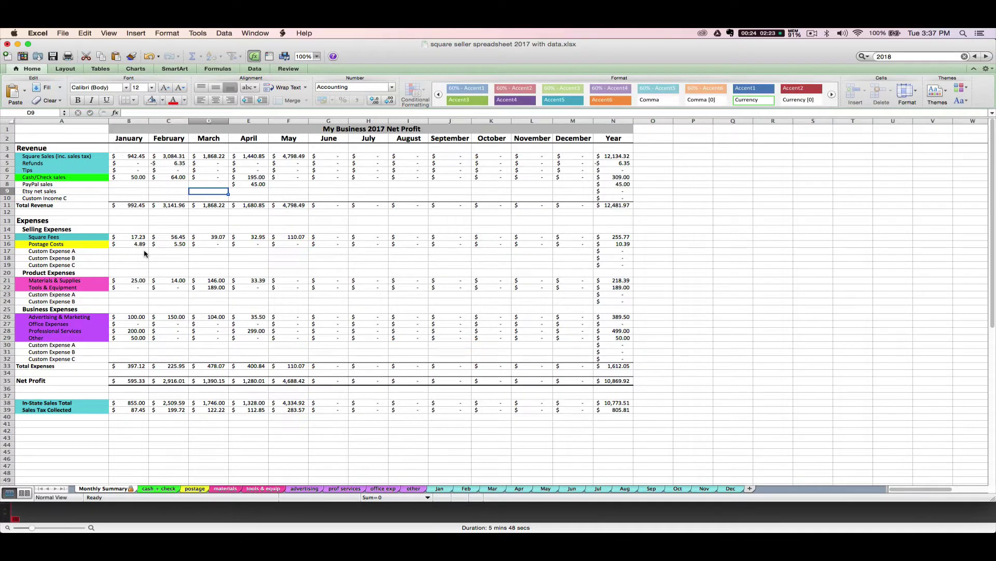
{"action": "type", "text": "100"}
{"action": "key", "text": "Return"}
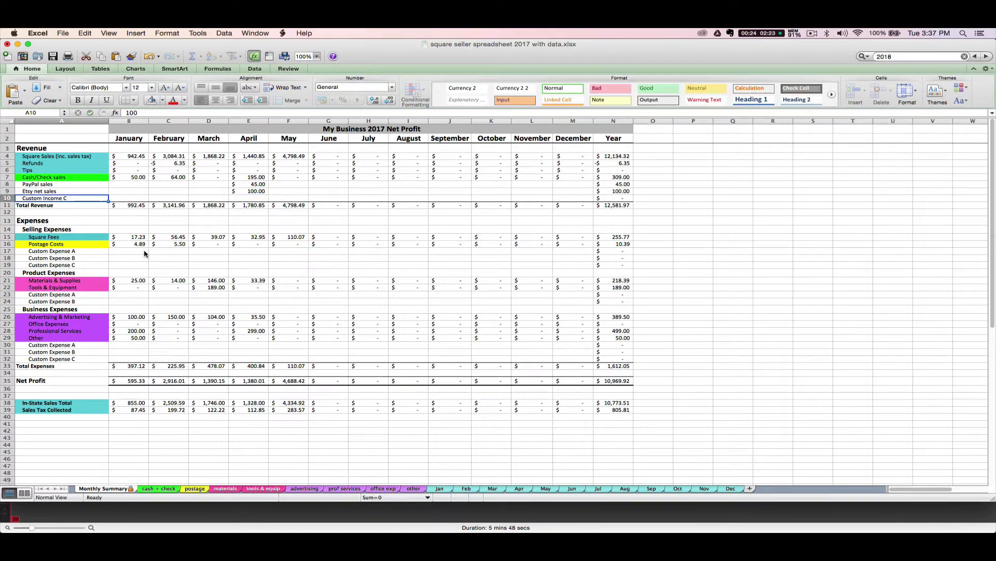